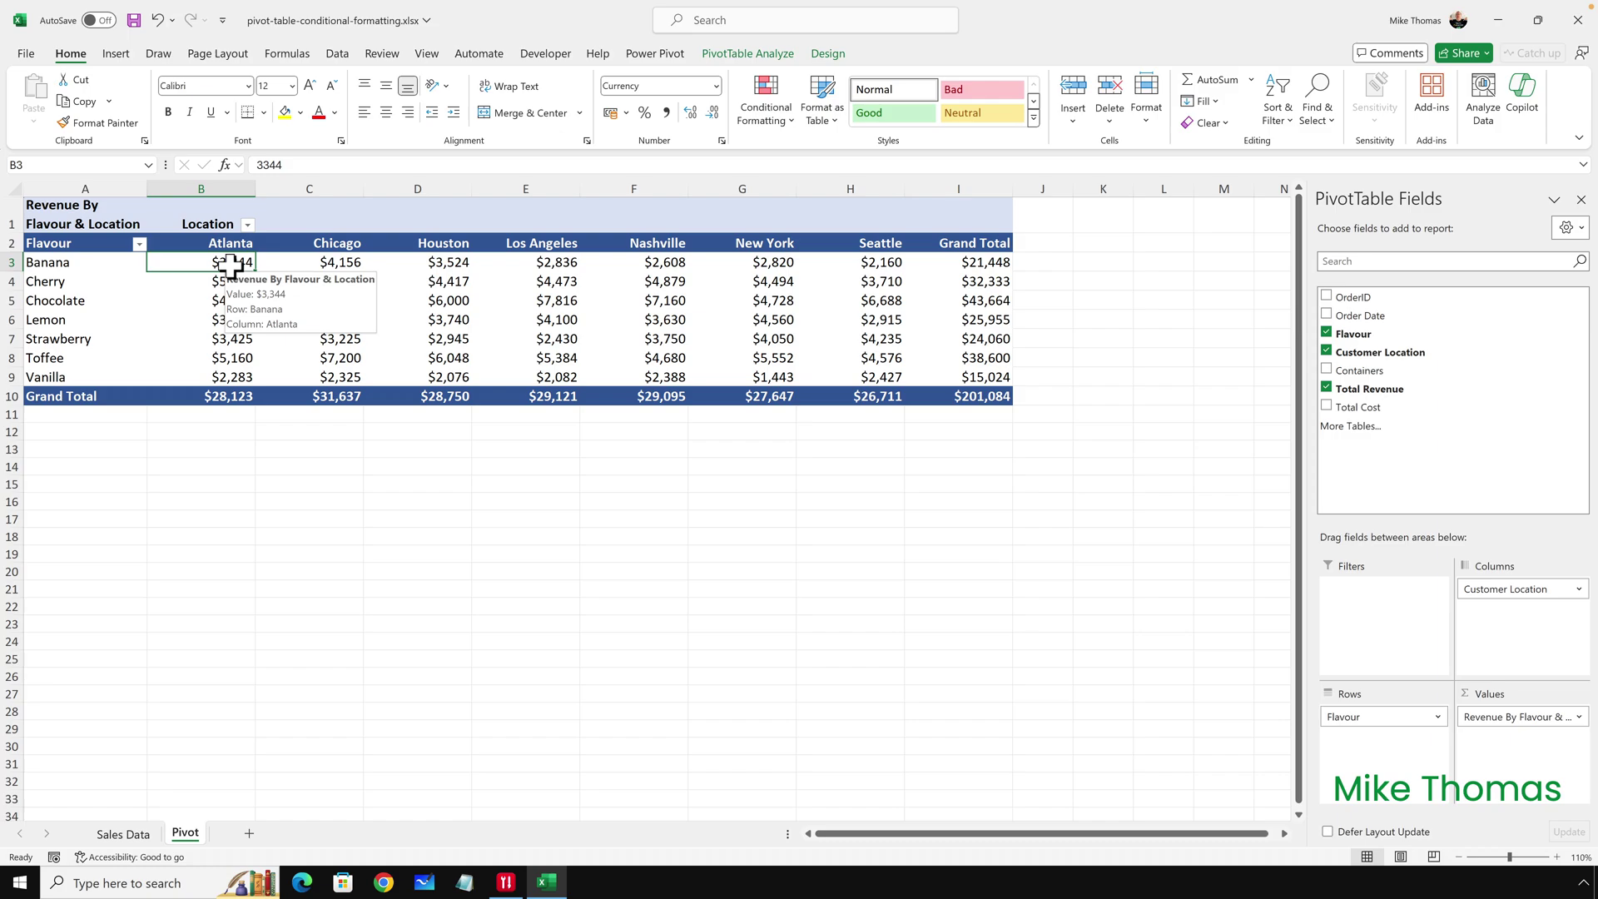
- Start a Top 10 Items conditional formatting rule for the Banana values in B3:H3, formatting only the top 1 value
{"action": "left_click_drag", "start_coordinate": [230, 265], "coordinate": [868, 267]}
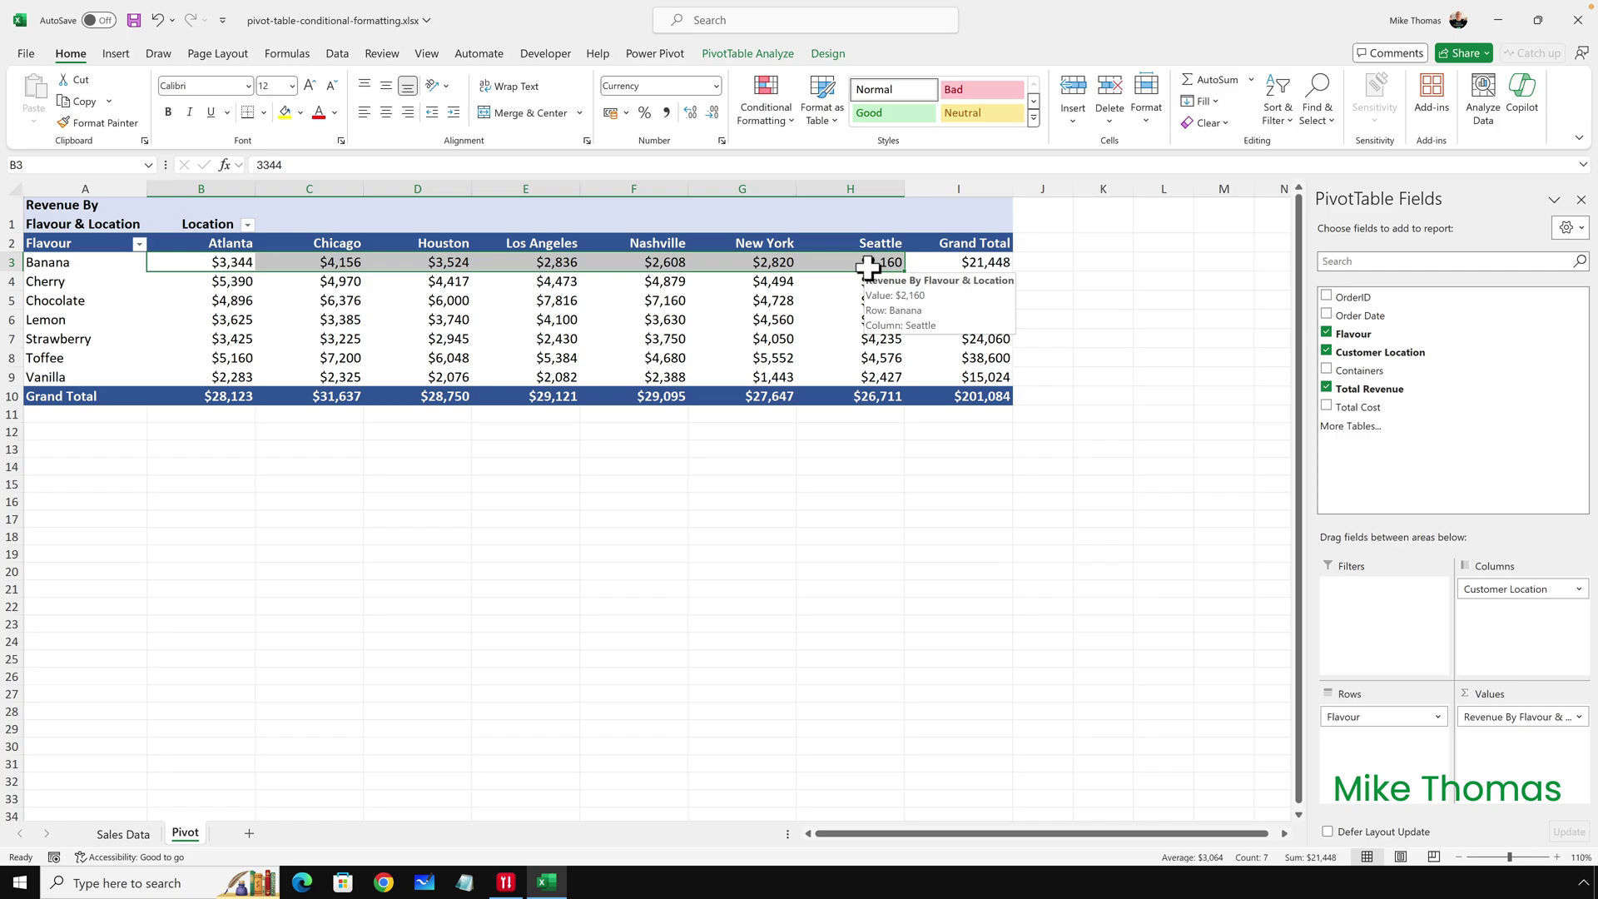
{"action": "left_click", "coordinate": [770, 118]}
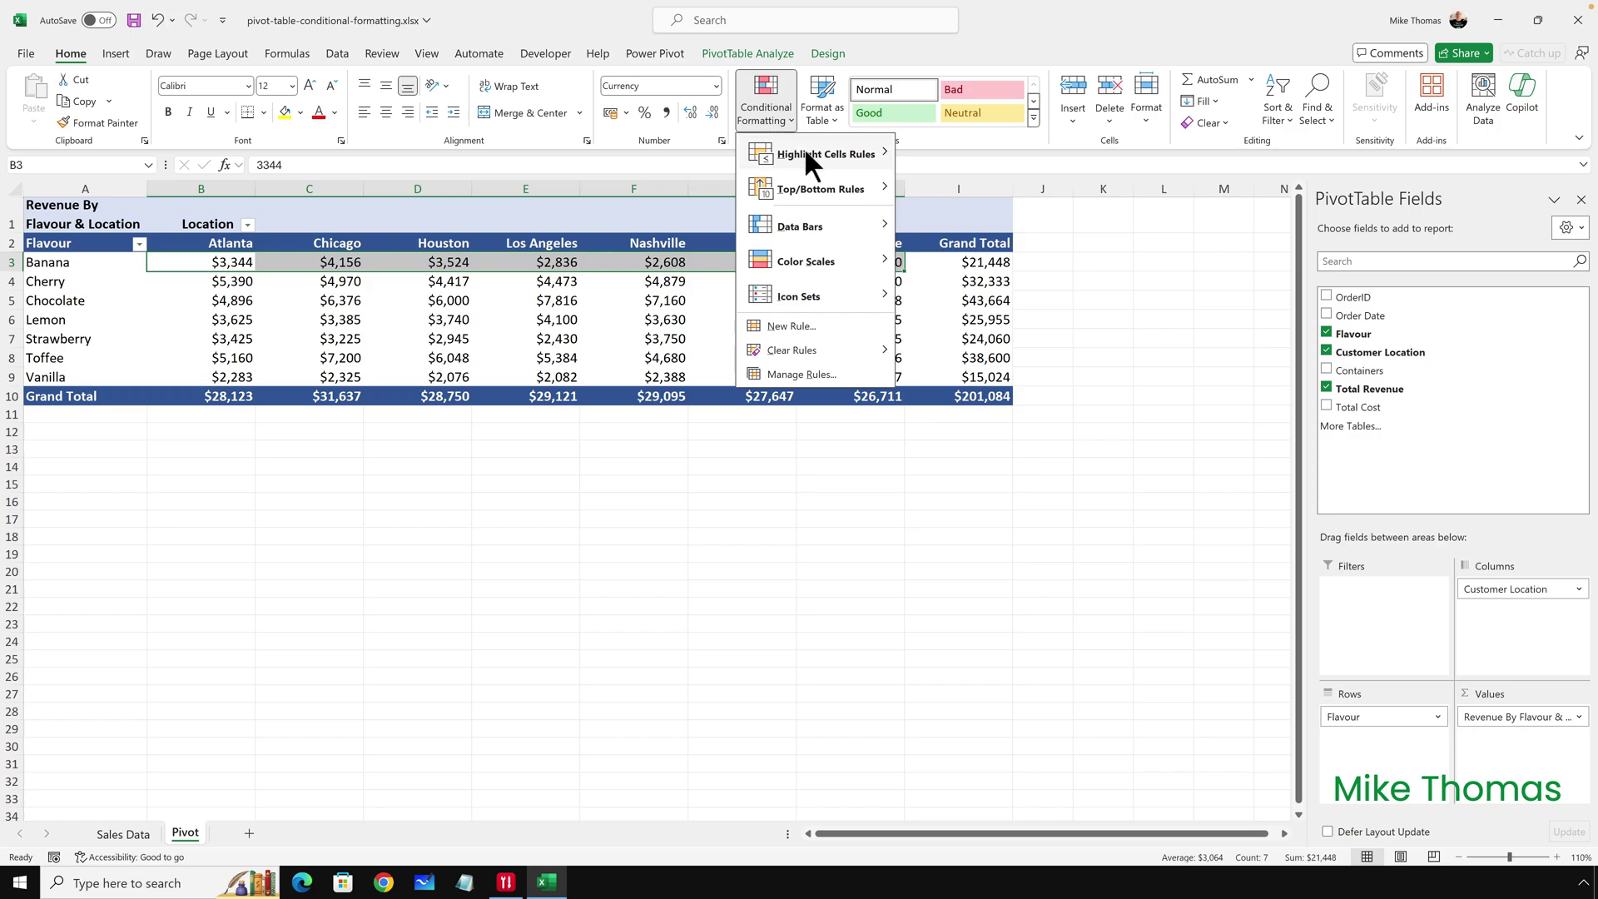
{"action": "mouse_move", "coordinate": [821, 186]}
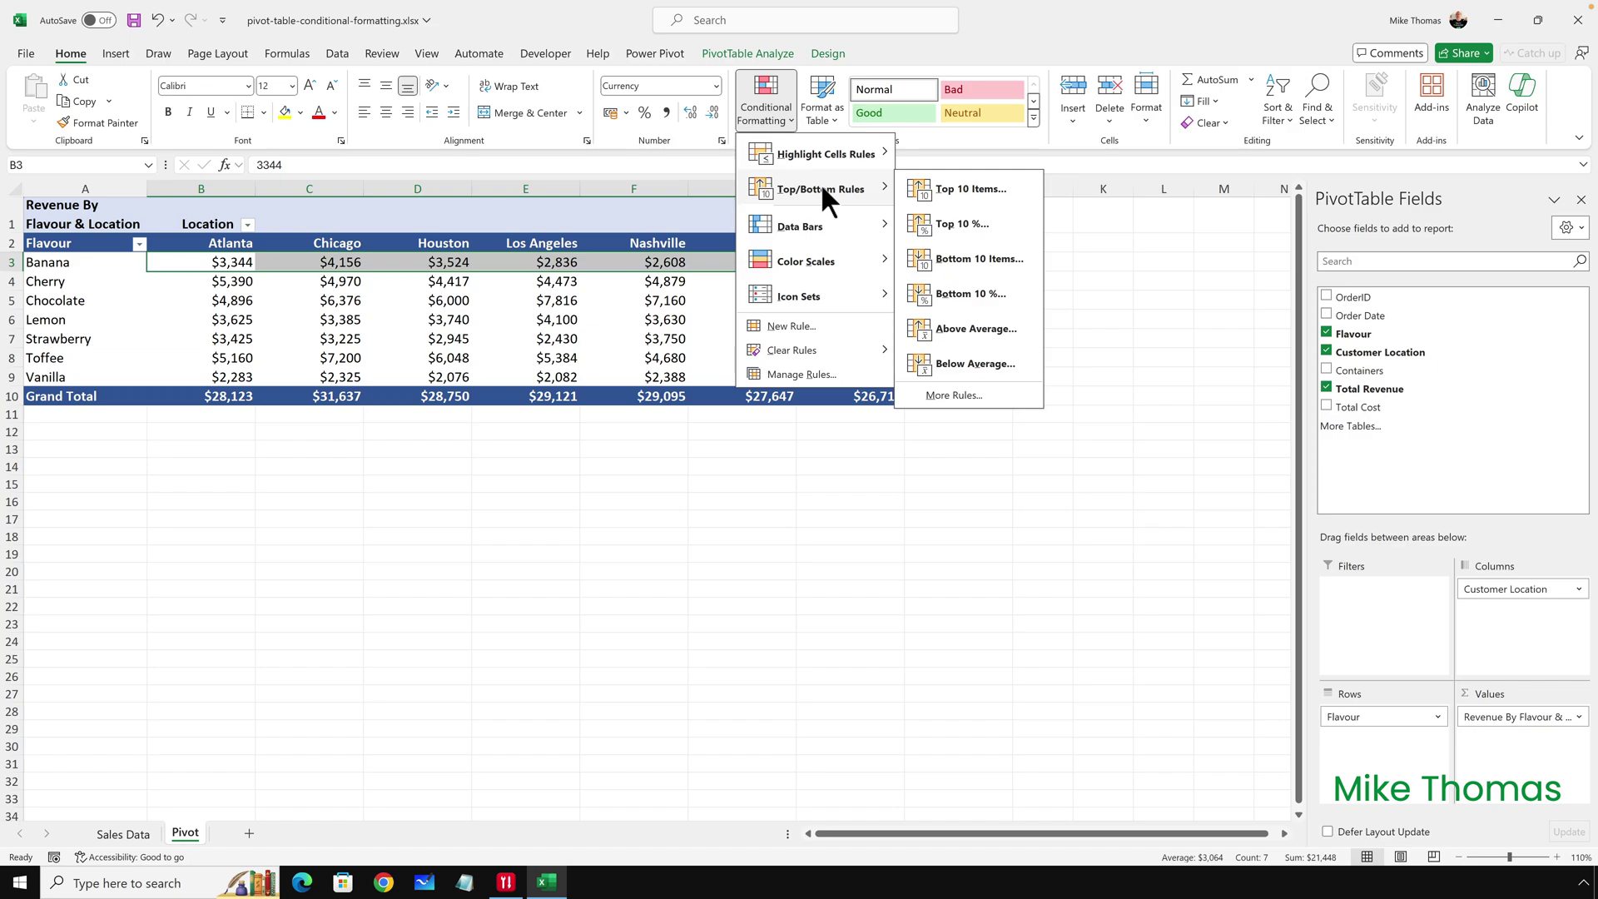
{"action": "left_click", "coordinate": [938, 186]}
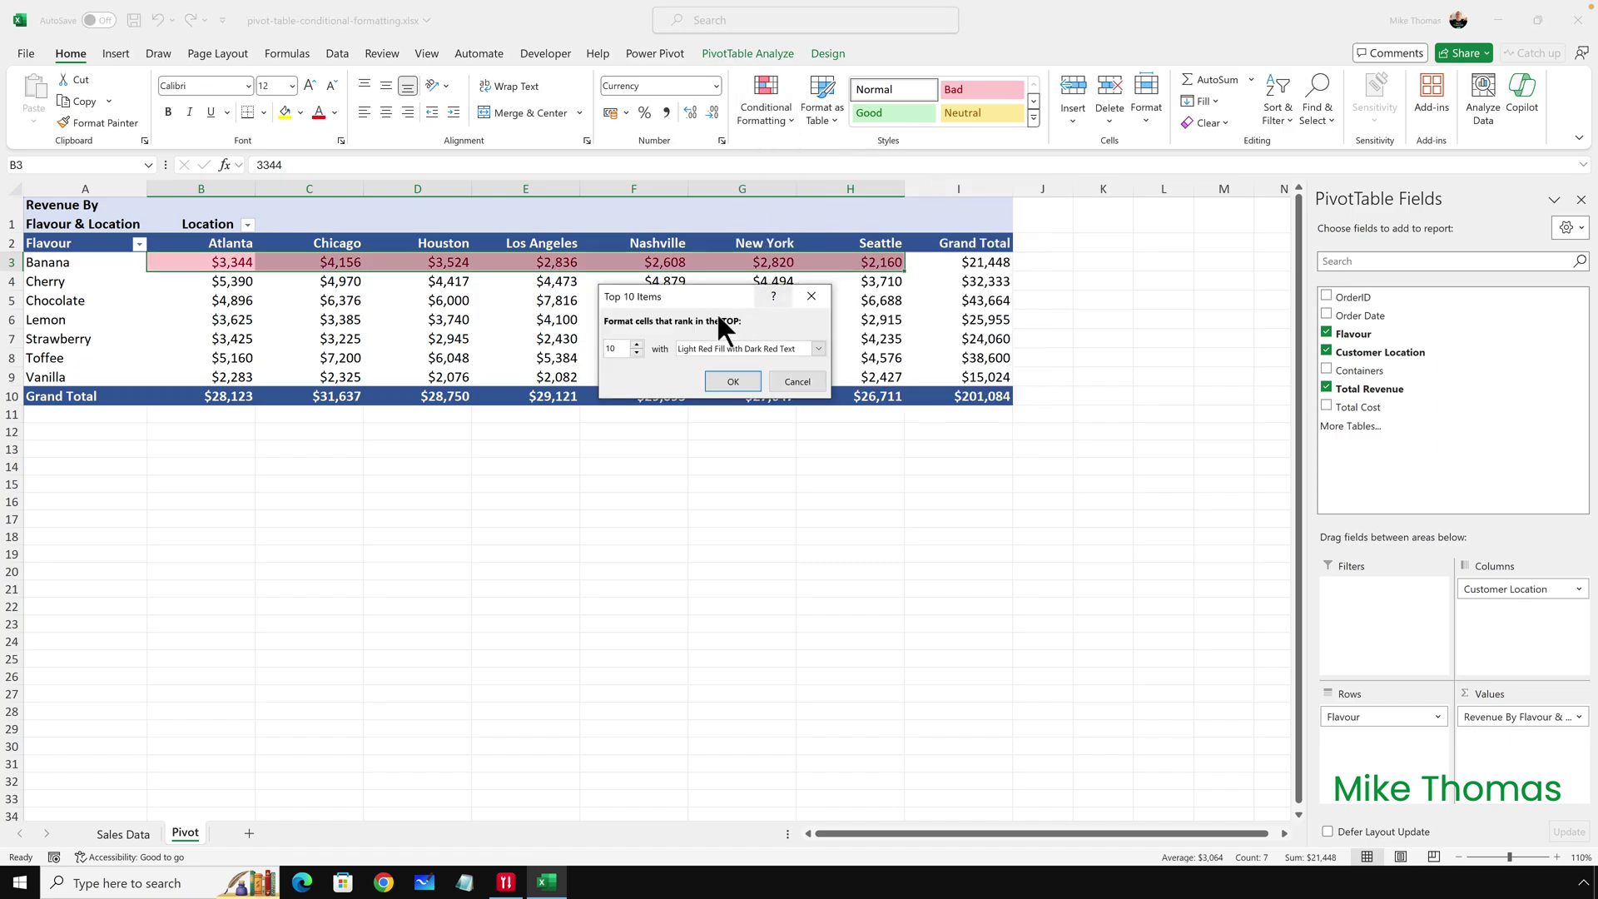
{"action": "double_click", "coordinate": [624, 348]}
{"action": "type", "text": "1"}
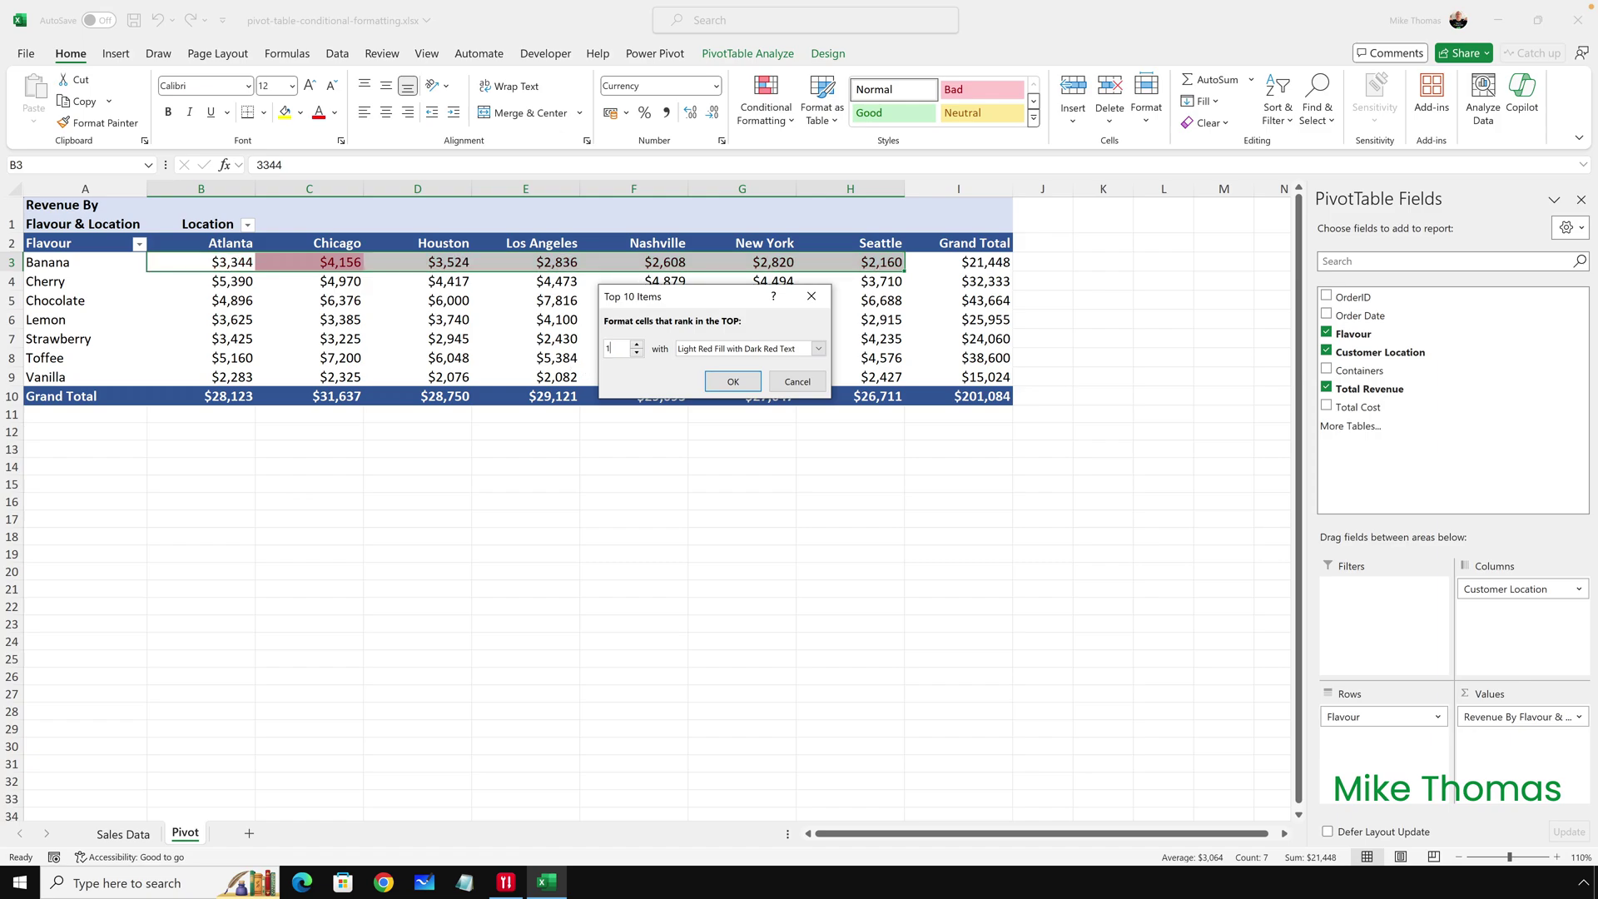
- Give the top-value rule a custom format with green fill and white font, and apply it to the Banana row
{"action": "left_click", "coordinate": [819, 348]}
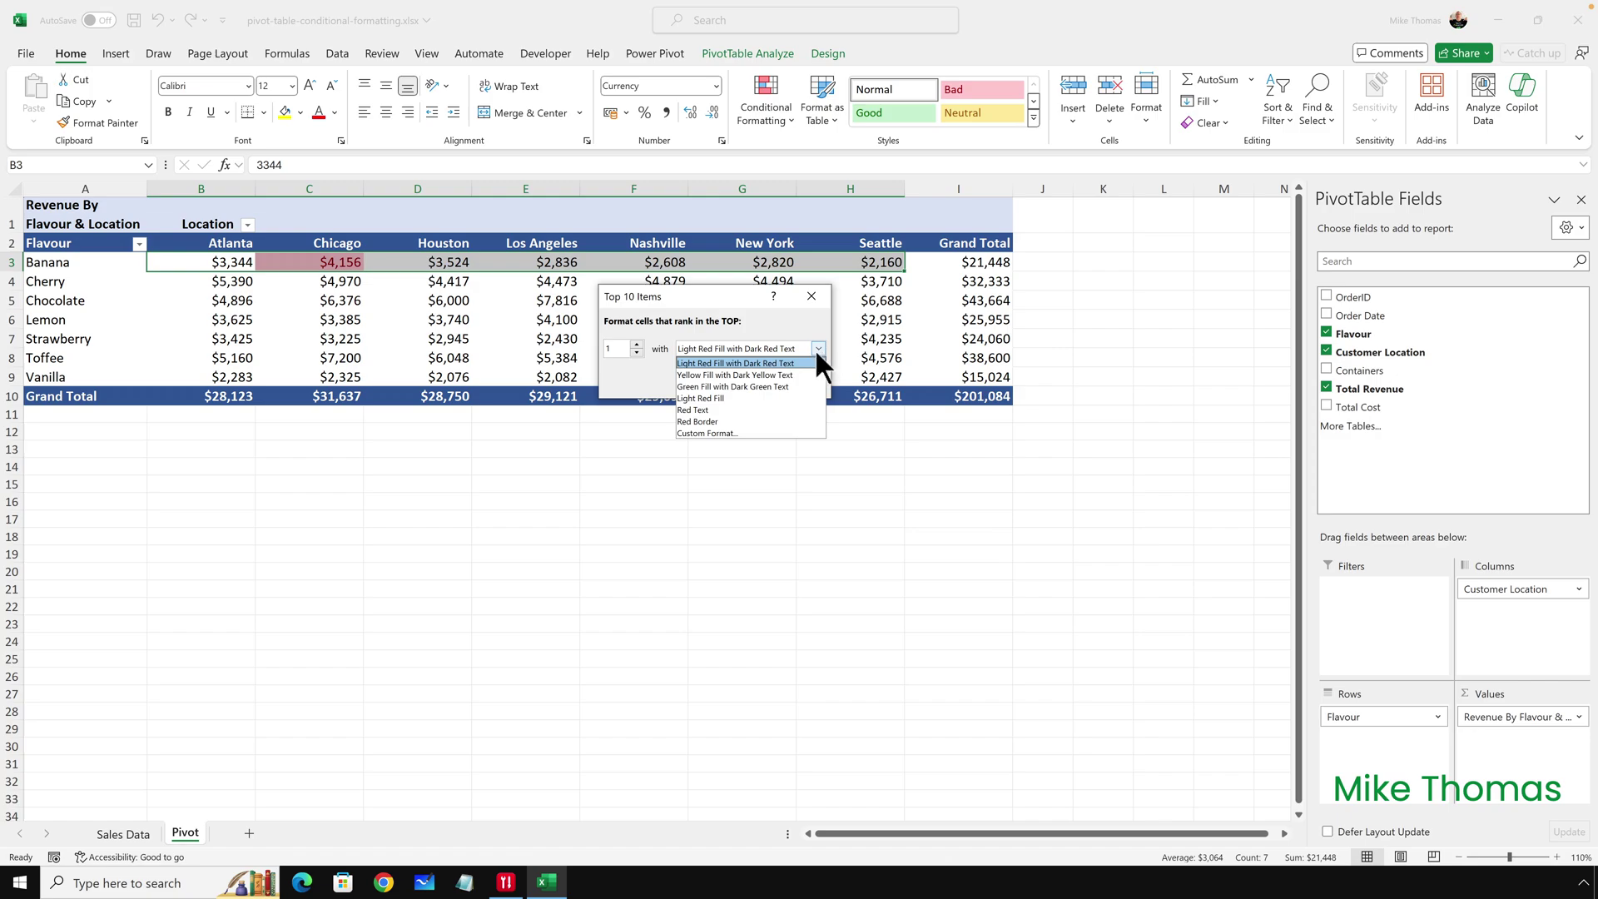
{"action": "left_click", "coordinate": [729, 433]}
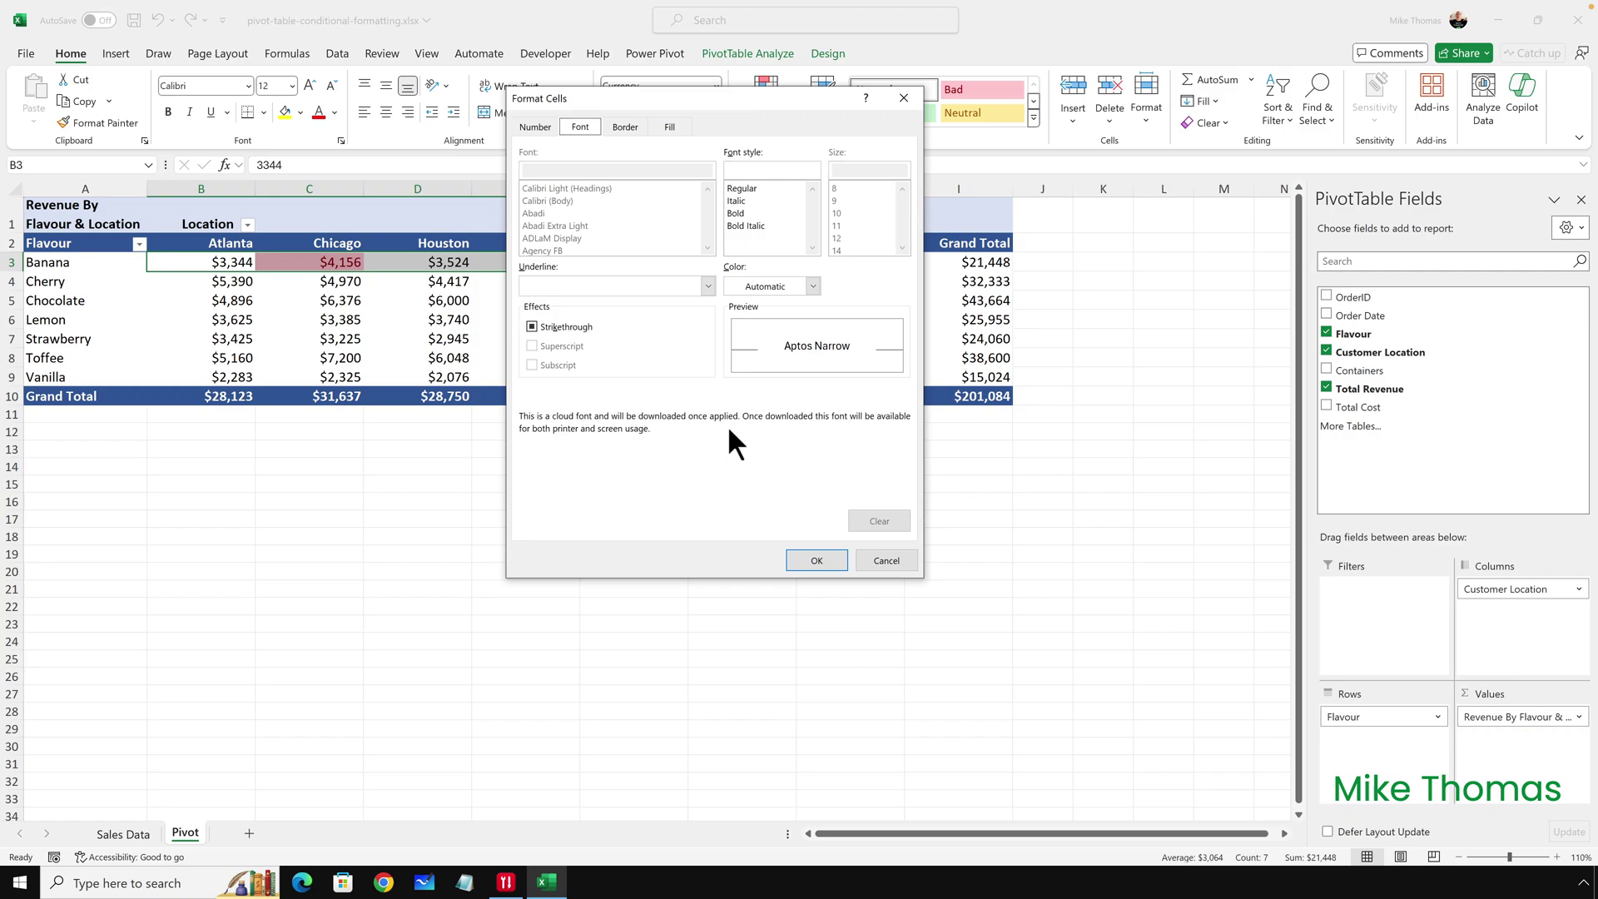
{"action": "left_click", "coordinate": [670, 127]}
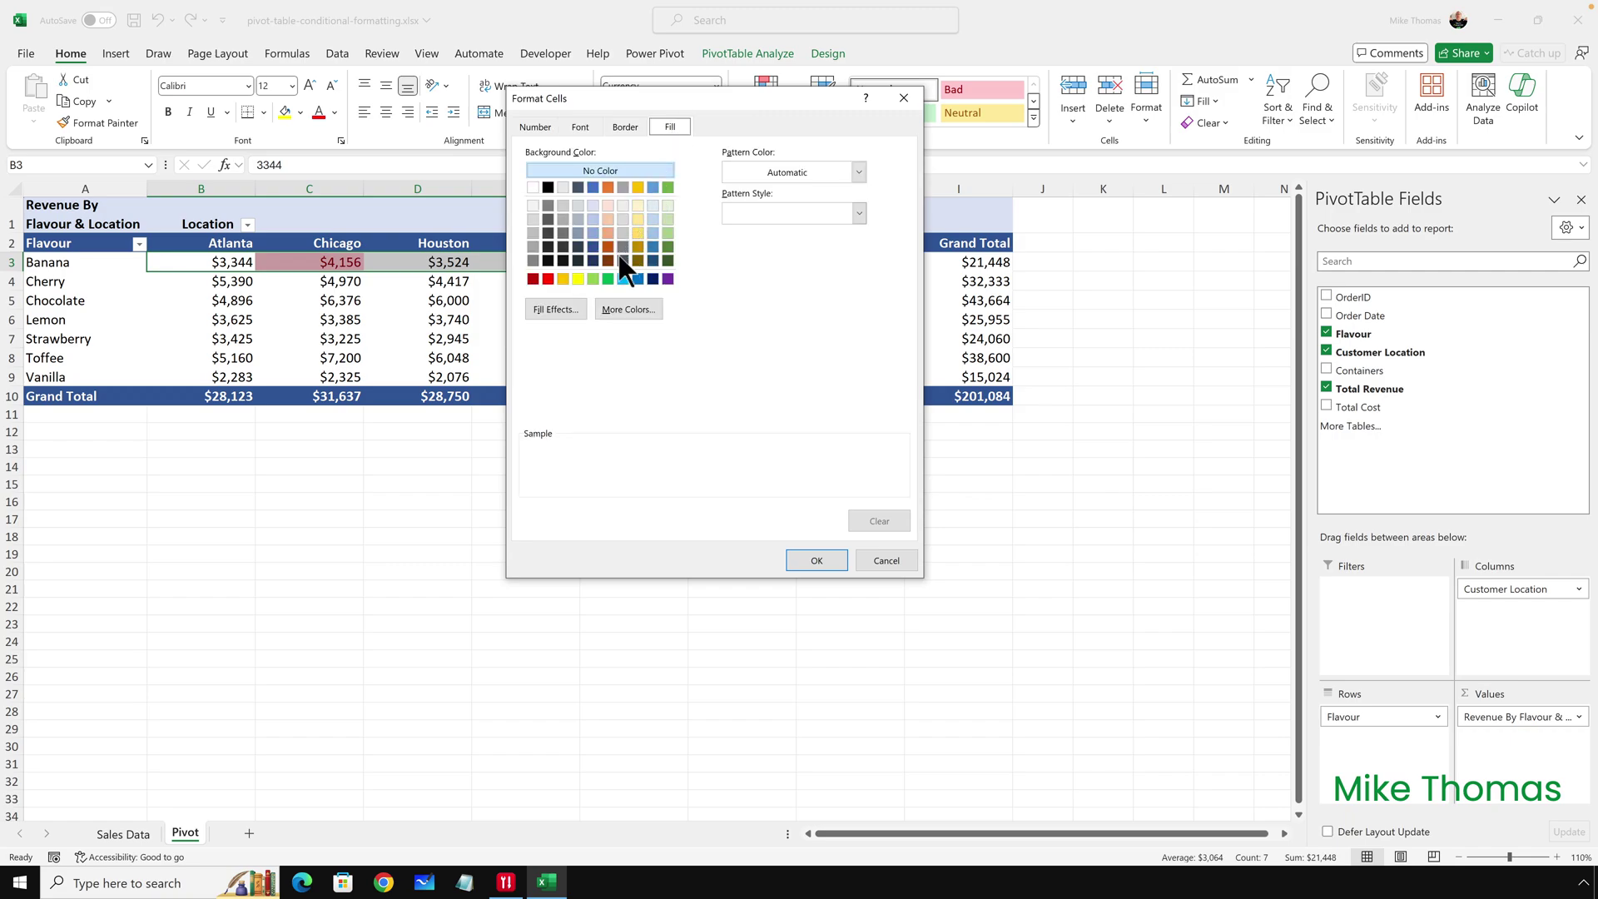
{"action": "left_click", "coordinate": [607, 278]}
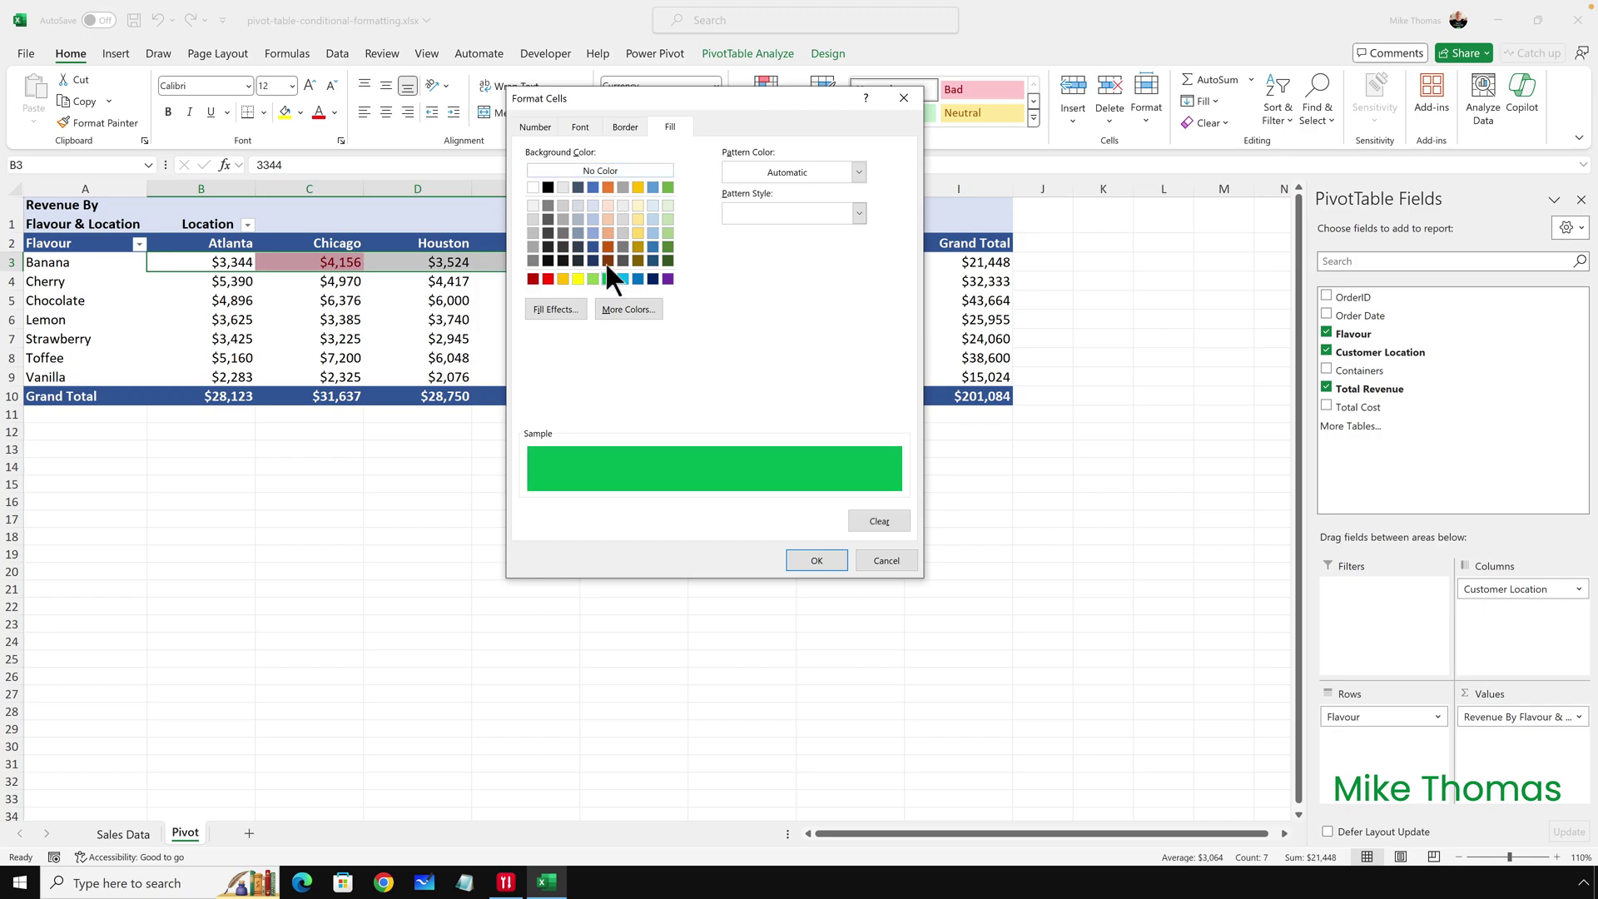
{"action": "left_click", "coordinate": [581, 127]}
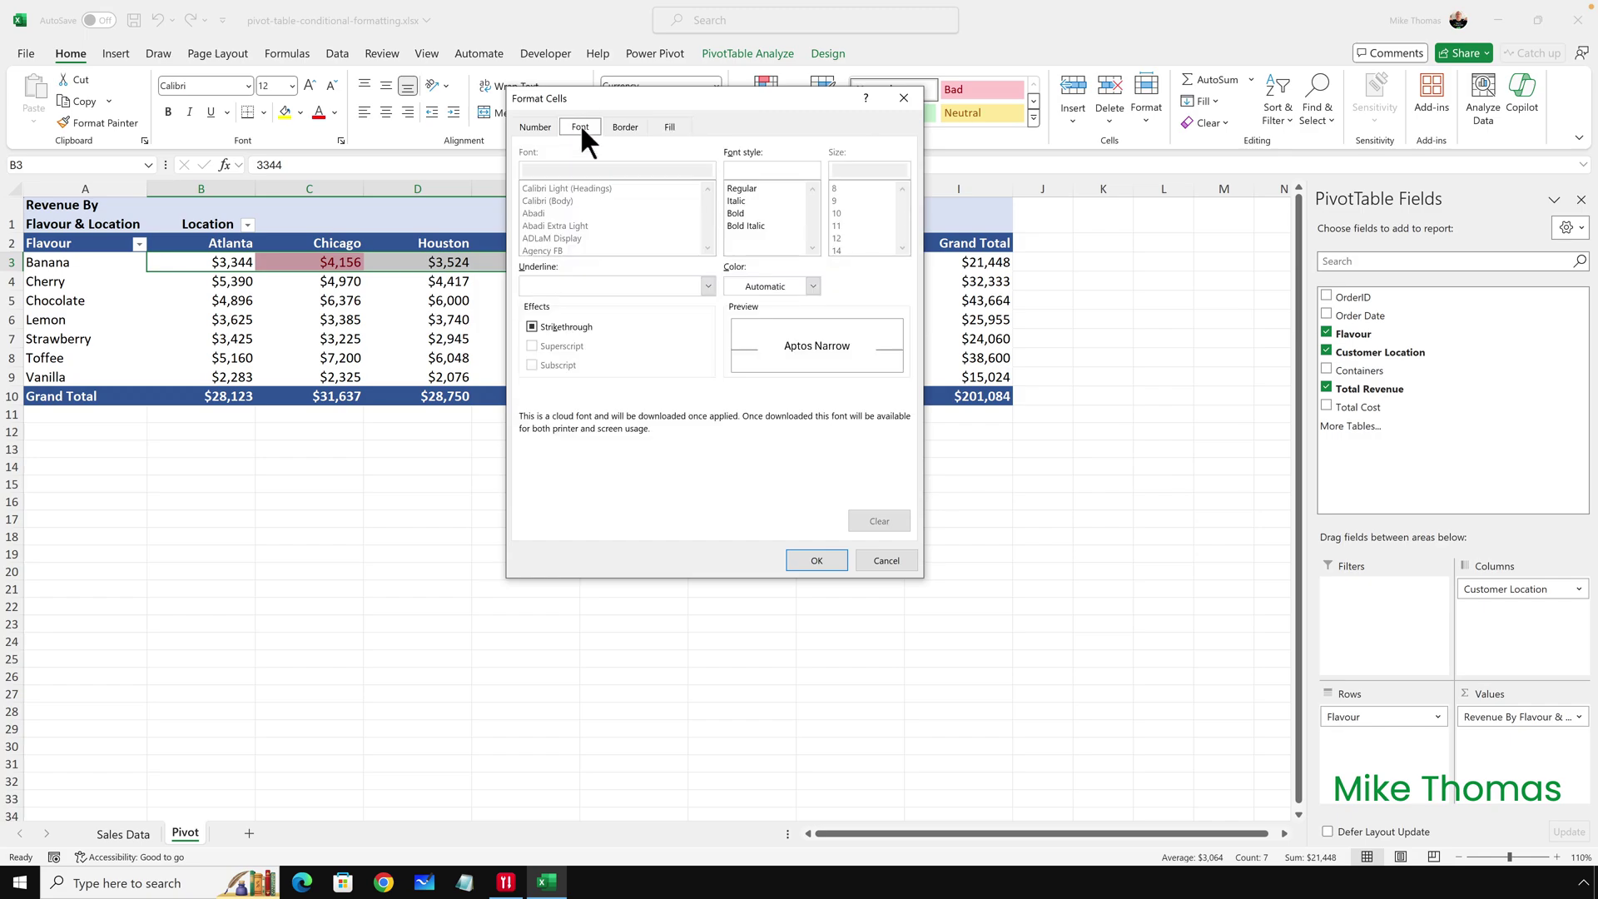
{"action": "left_click", "coordinate": [742, 286]}
{"action": "left_click", "coordinate": [735, 349]}
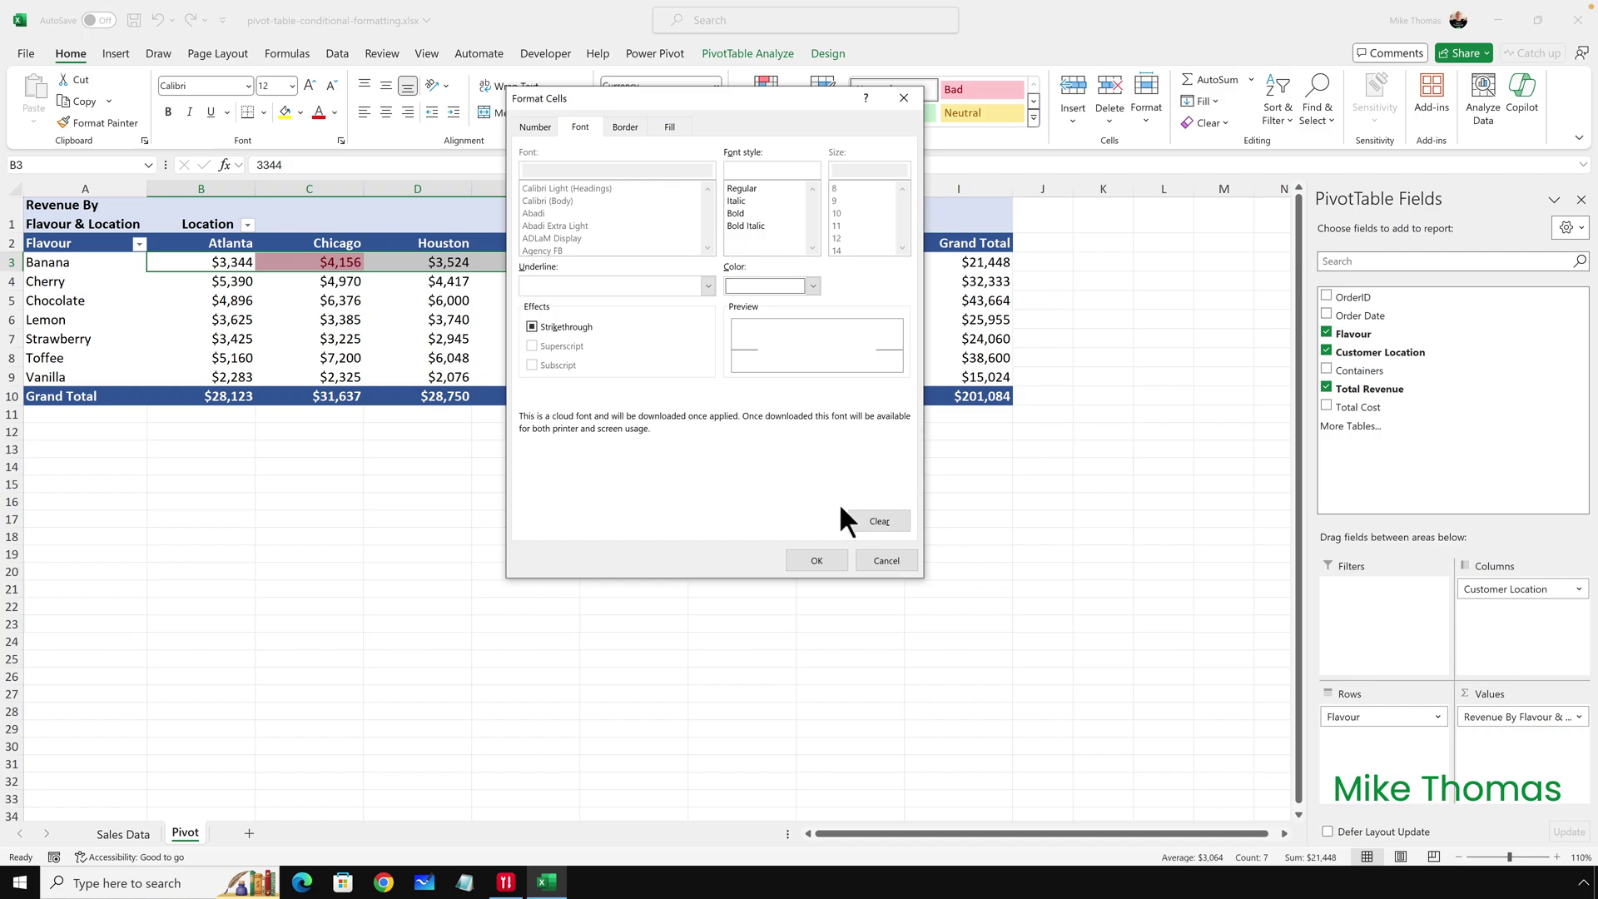
{"action": "left_click", "coordinate": [825, 567]}
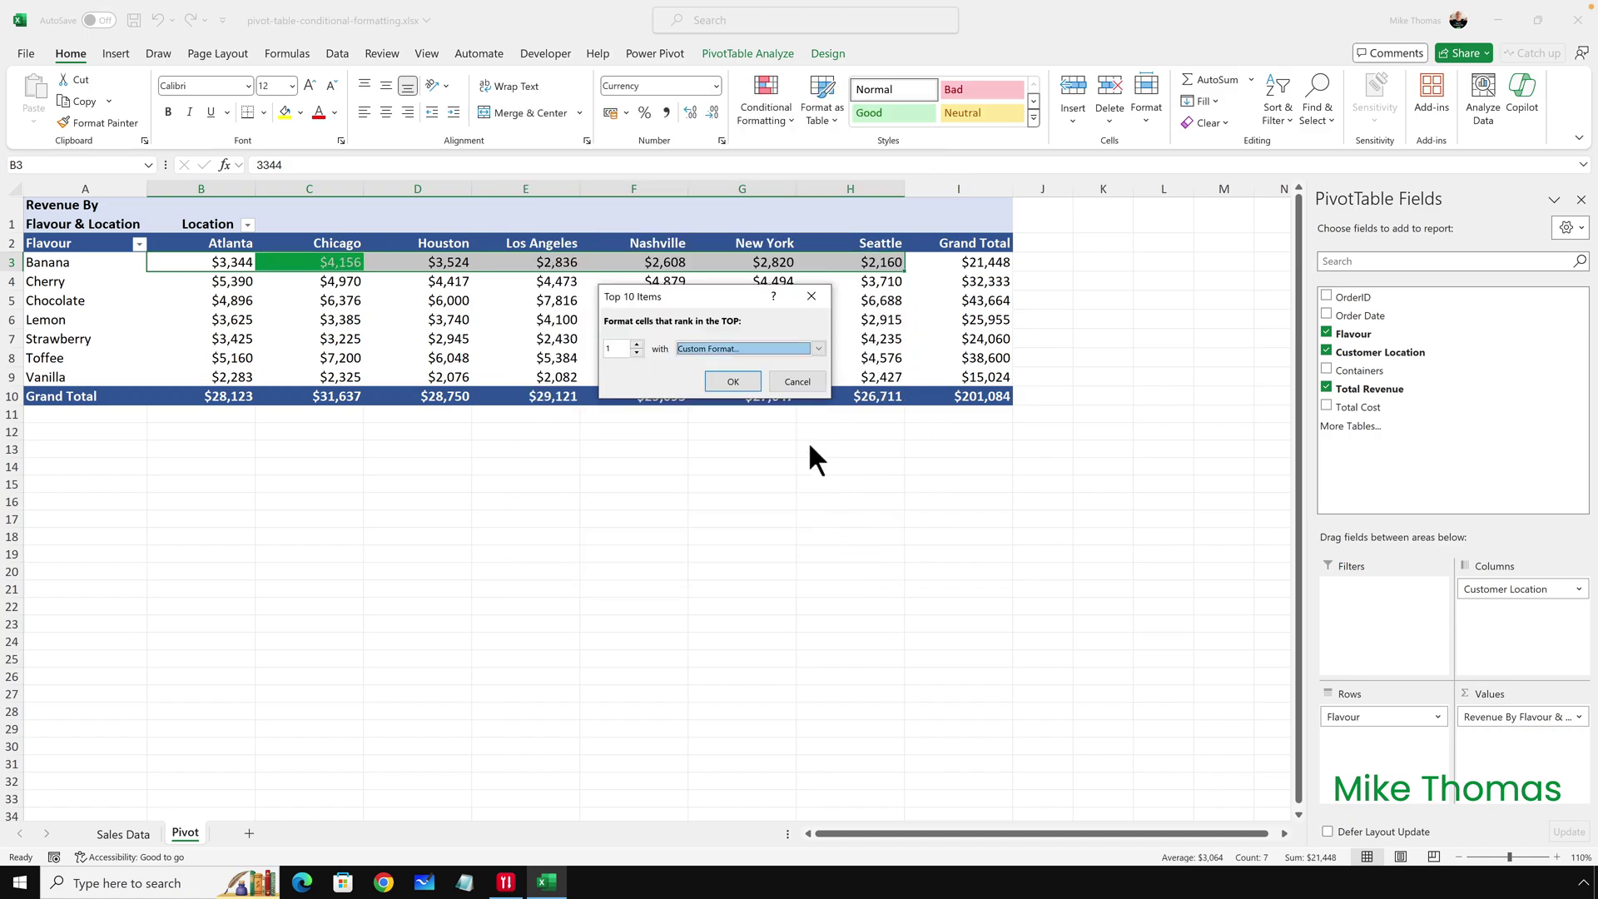
{"action": "left_click", "coordinate": [733, 381]}
{"action": "left_click", "coordinate": [572, 466]}
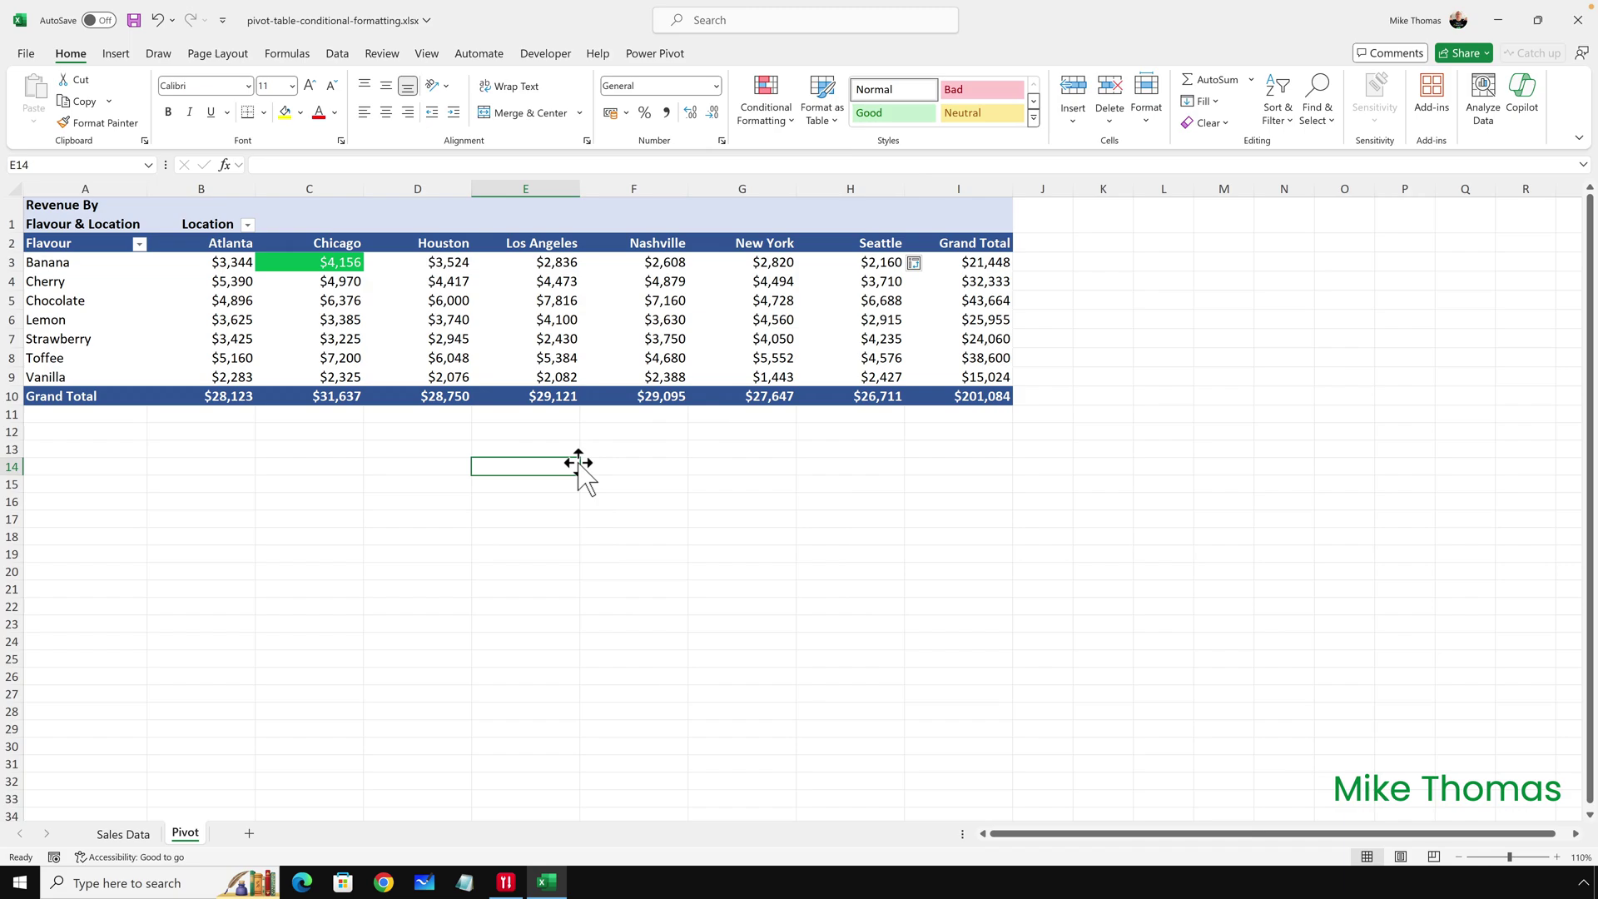
- Copy the Banana row's conditional formatting separately onto each flavour row from Cherry to Vanilla with Format Painter
{"action": "left_click_drag", "start_coordinate": [241, 264], "coordinate": [882, 267]}
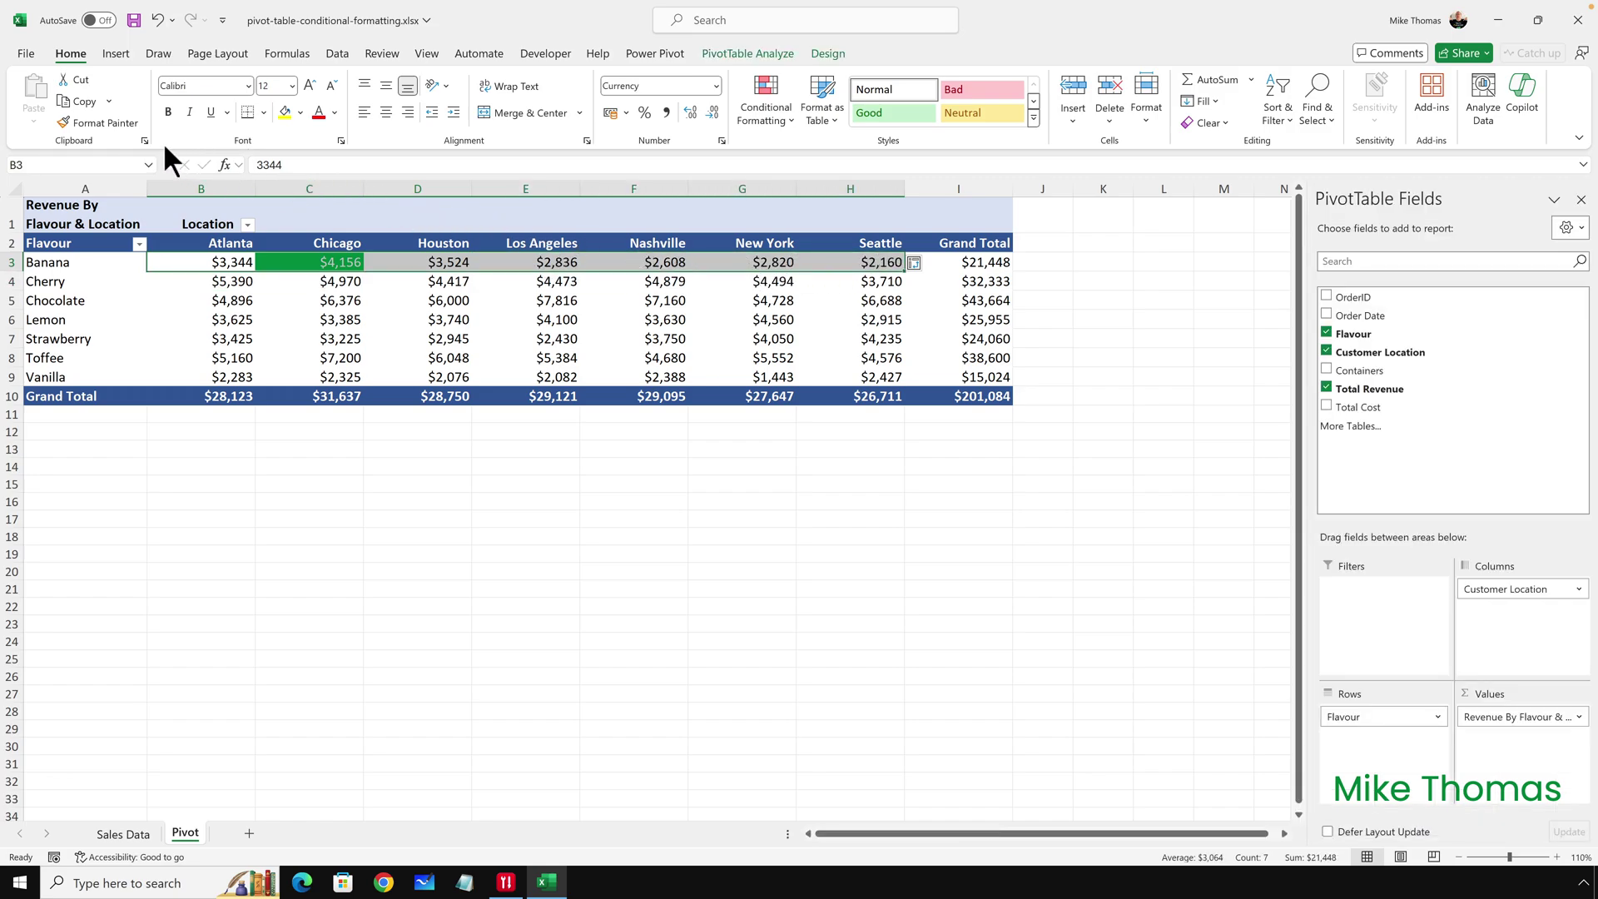
{"action": "left_click", "coordinate": [101, 122]}
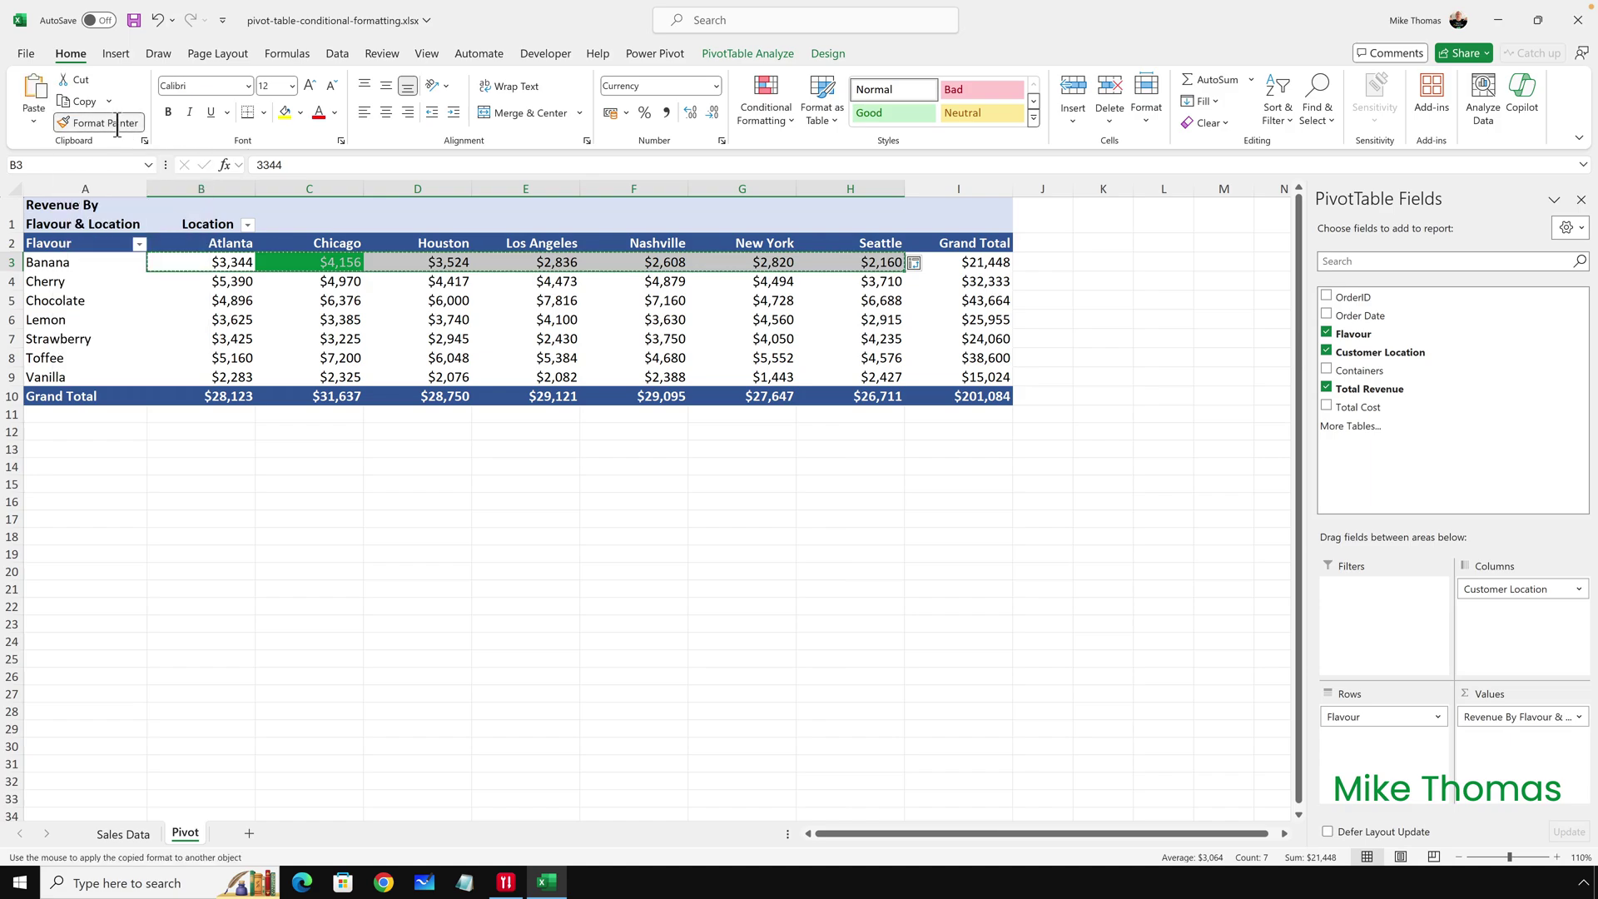
{"action": "left_click", "coordinate": [241, 281]}
{"action": "left_click_drag", "start_coordinate": [241, 281], "coordinate": [878, 283]}
{"action": "mouse_move", "coordinate": [233, 303]}
{"action": "left_mouse_down"}
{"action": "mouse_move", "coordinate": [841, 298]}
{"action": "mouse_move", "coordinate": [242, 323]}
{"action": "mouse_move", "coordinate": [844, 321]}
{"action": "left_mouse_up"}
{"action": "left_click_drag", "start_coordinate": [261, 335], "coordinate": [844, 337]}
{"action": "mouse_move", "coordinate": [248, 357]}
{"action": "left_mouse_down"}
{"action": "mouse_move", "coordinate": [806, 346]}
{"action": "mouse_move", "coordinate": [878, 367]}
{"action": "left_mouse_up"}
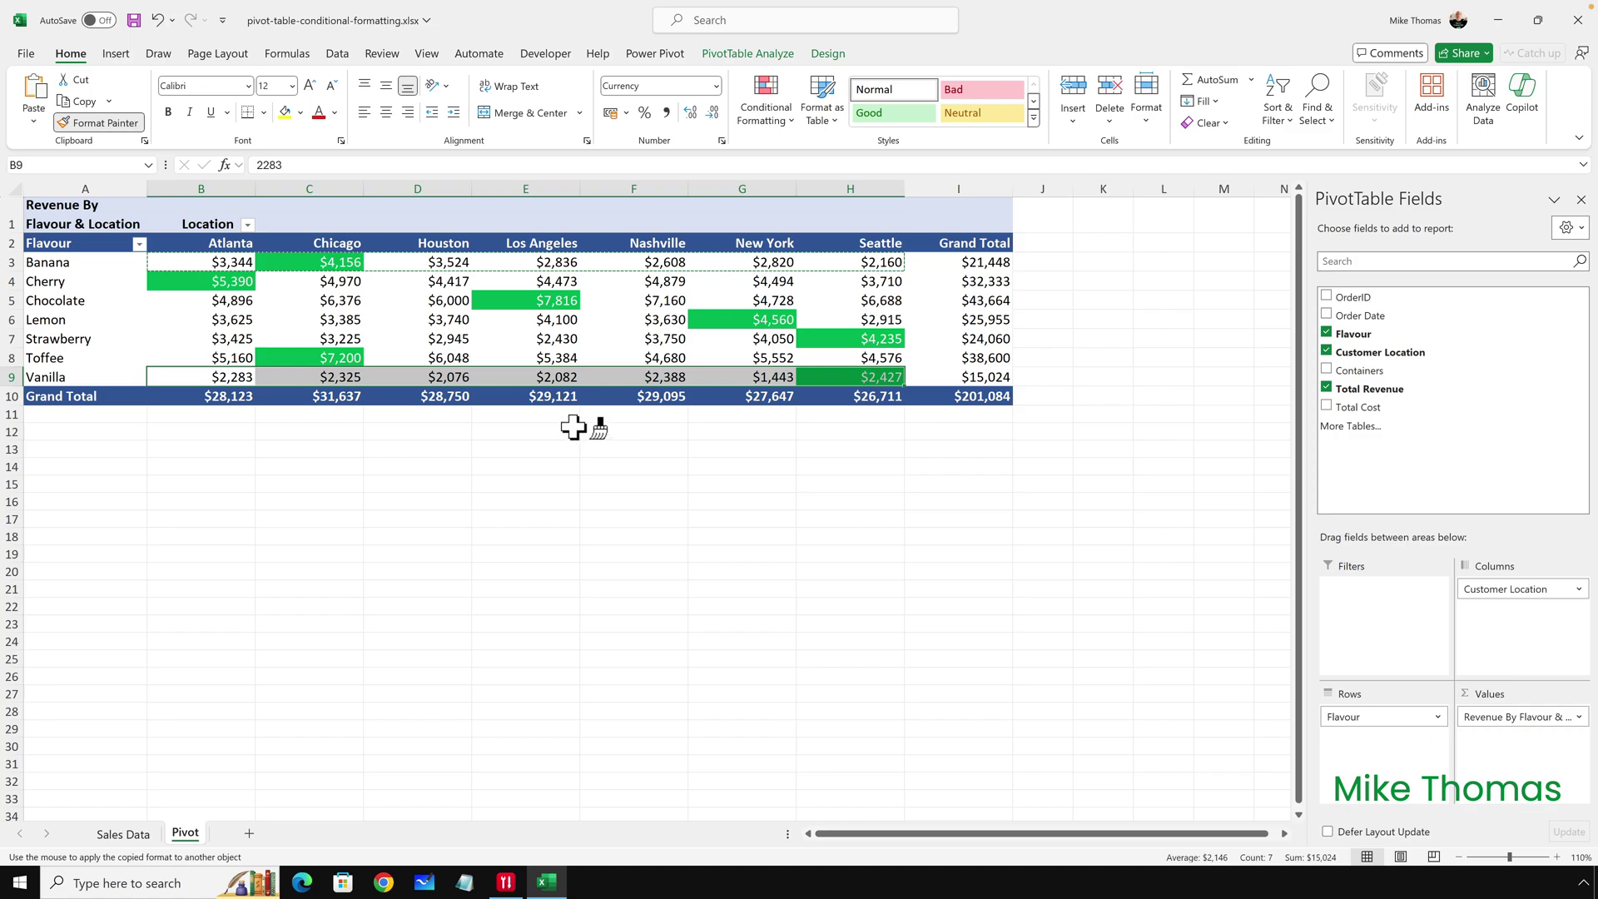
{"action": "left_click", "coordinate": [124, 121]}
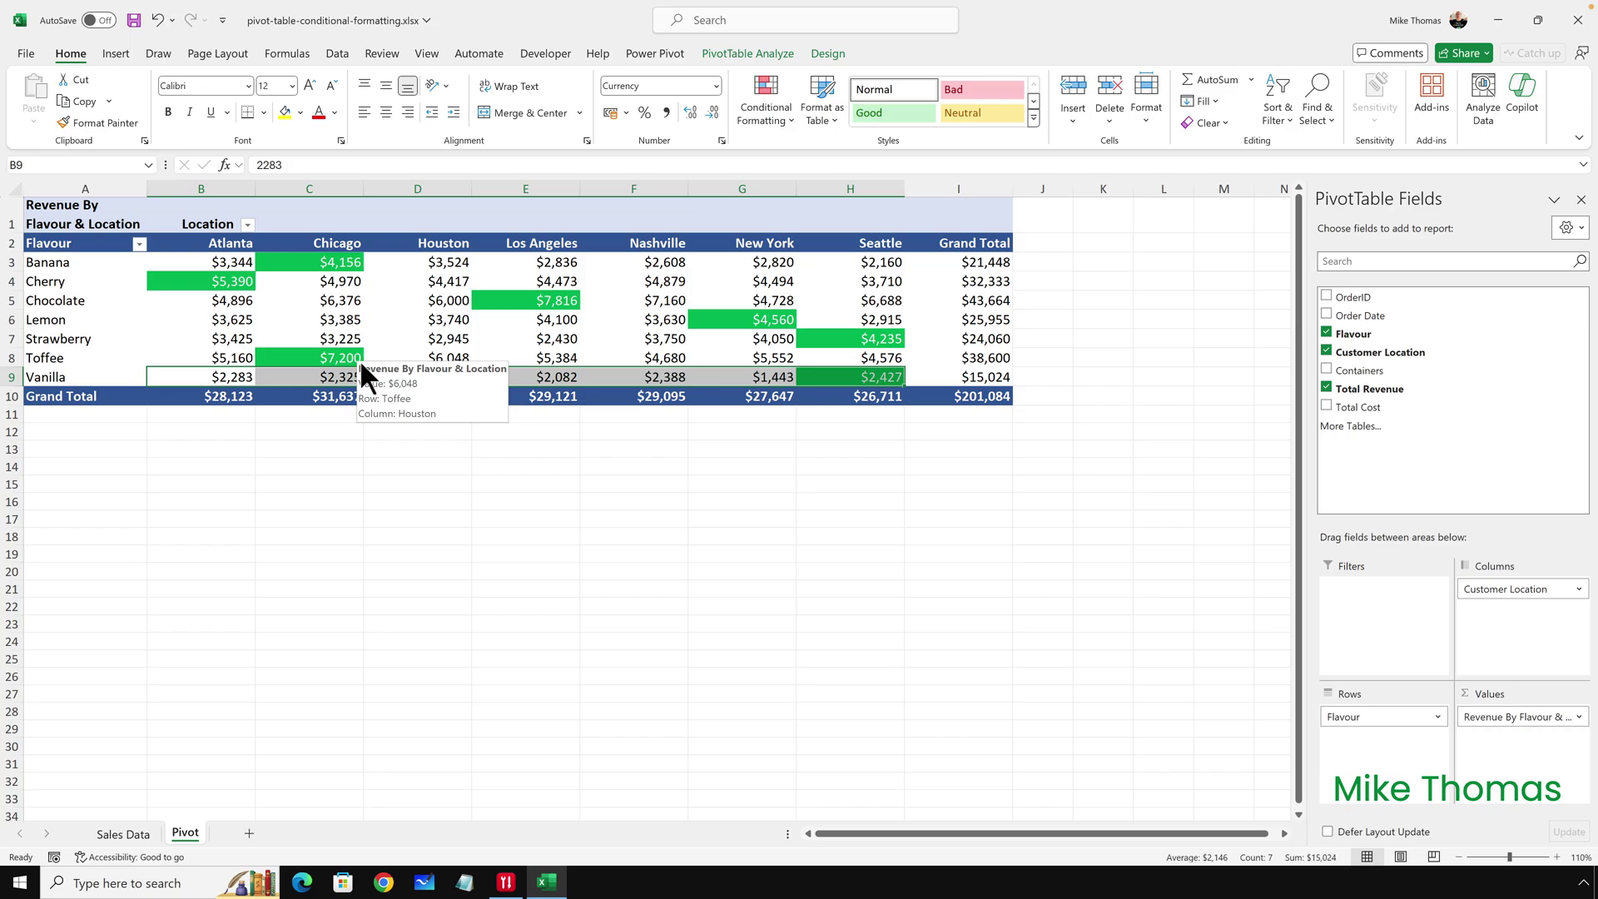
- Open the Conditional Formatting Rules Manager to review the separate rules on the flavour rows
{"action": "left_click", "coordinate": [773, 115]}
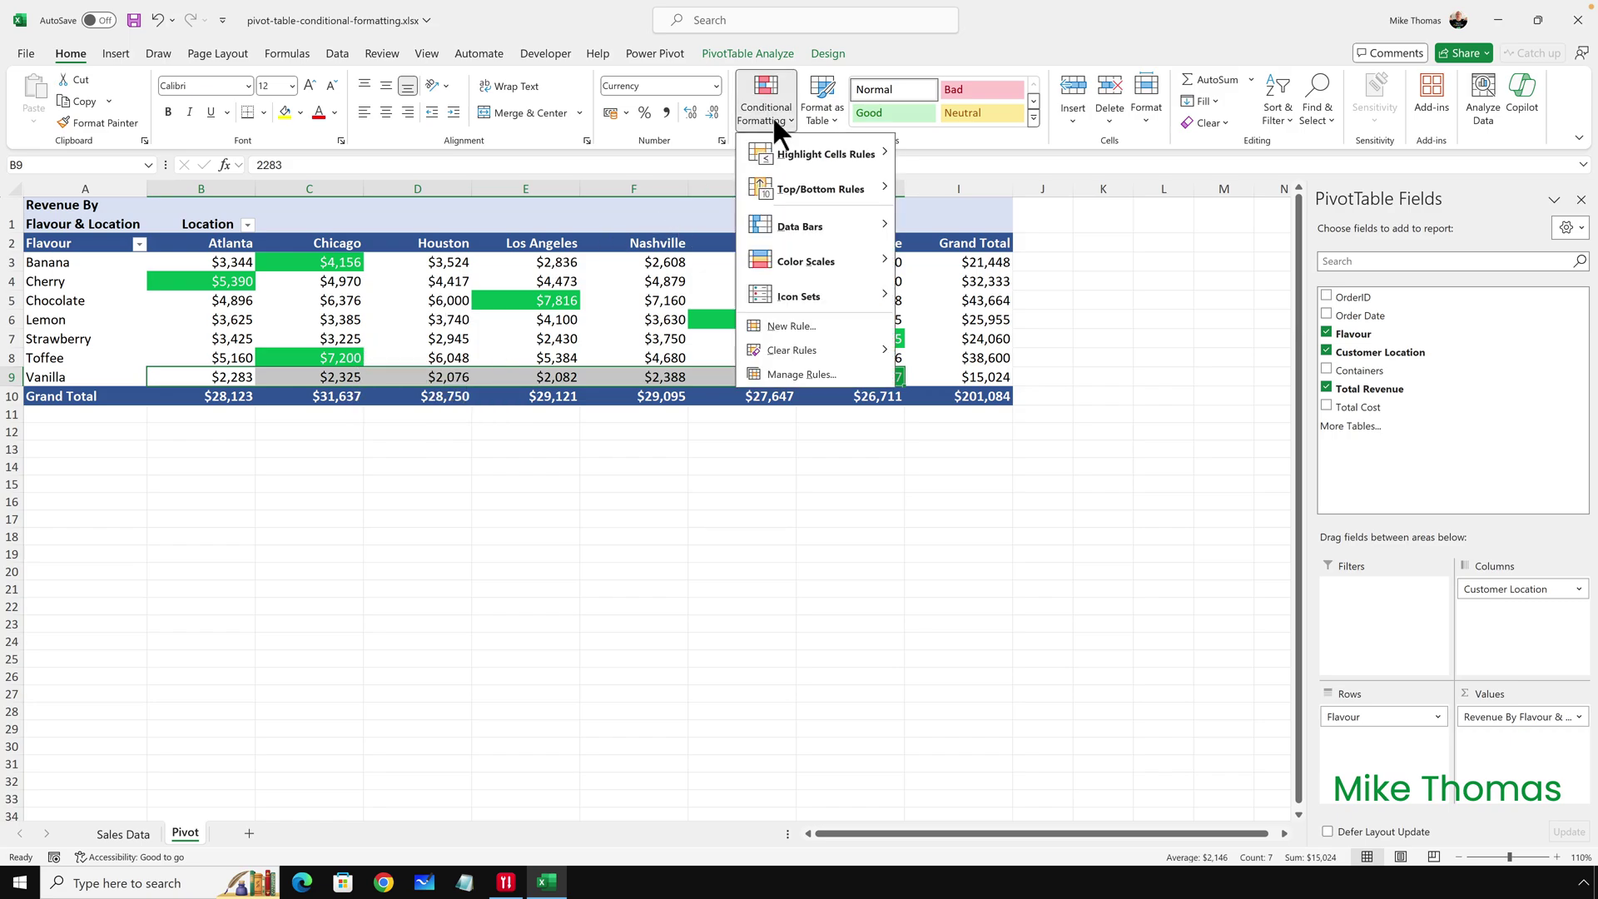
{"action": "left_click", "coordinate": [812, 374]}
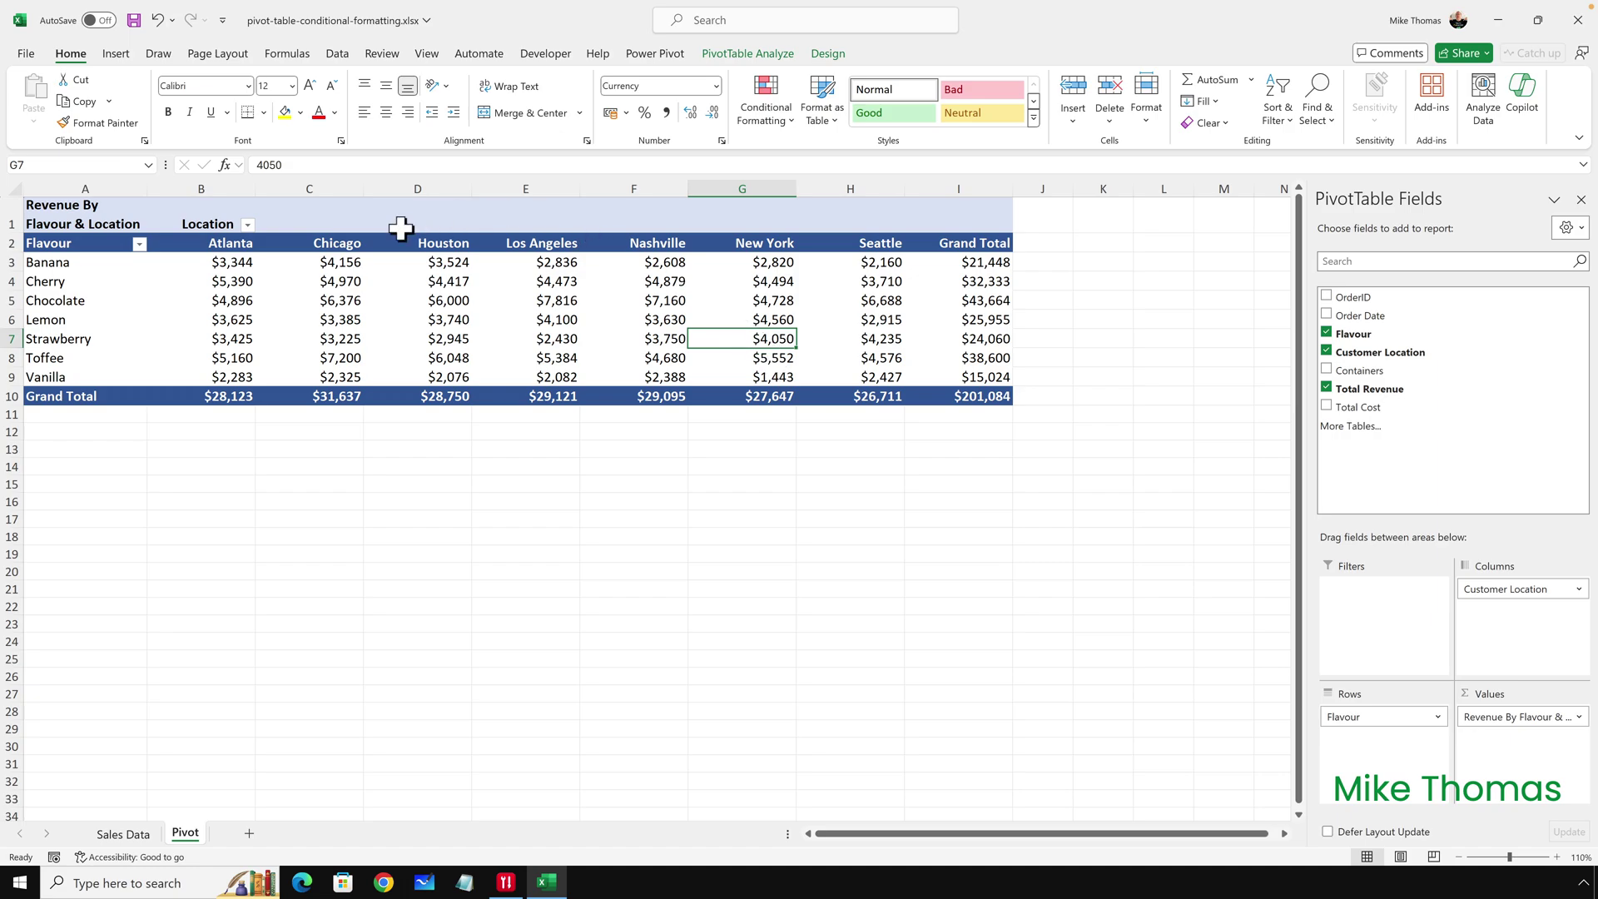
- Start a formula-based conditional formatting rule for B3:H9 using the formula =B3=MAX($B3:$H3)
{"action": "left_click_drag", "start_coordinate": [246, 261], "coordinate": [851, 375]}
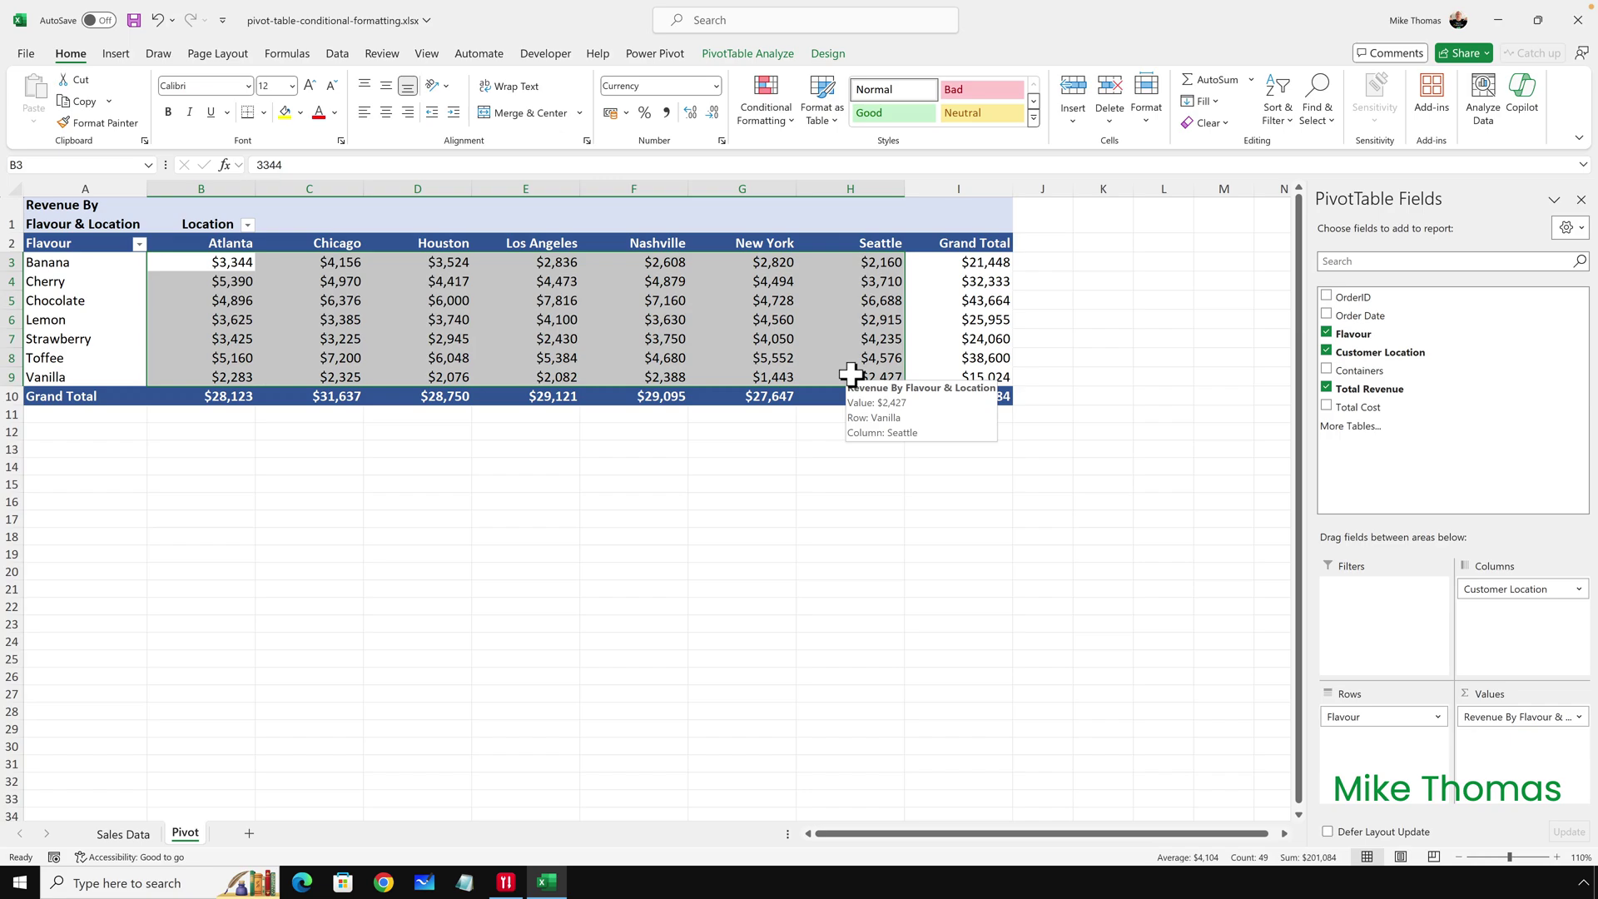
{"action": "left_click", "coordinate": [782, 121]}
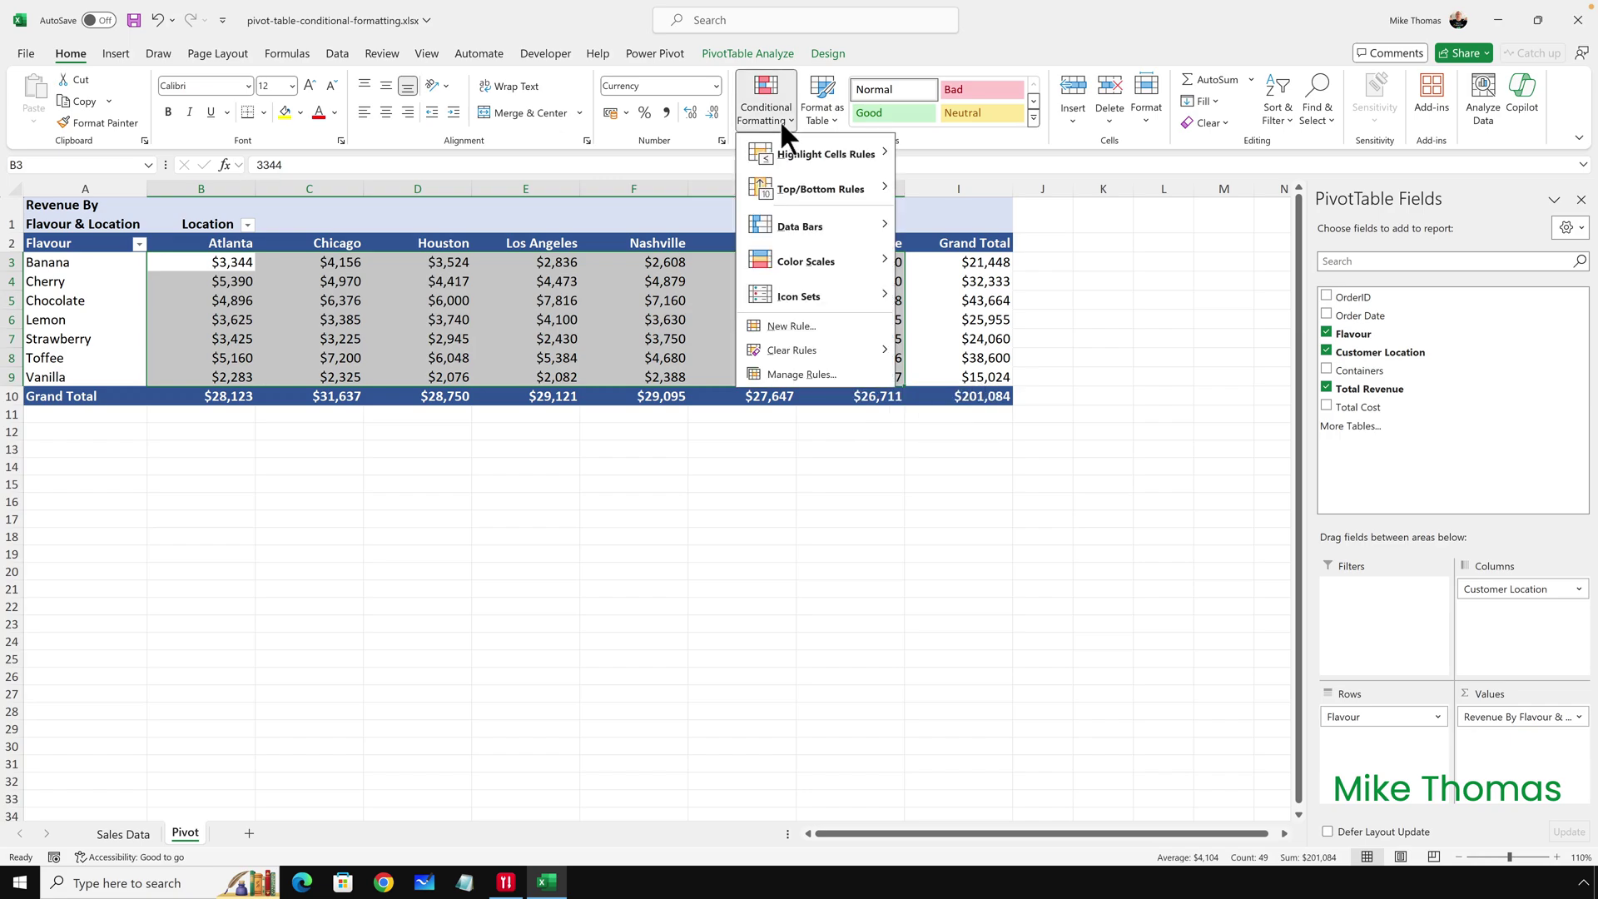
{"action": "left_click", "coordinate": [802, 324]}
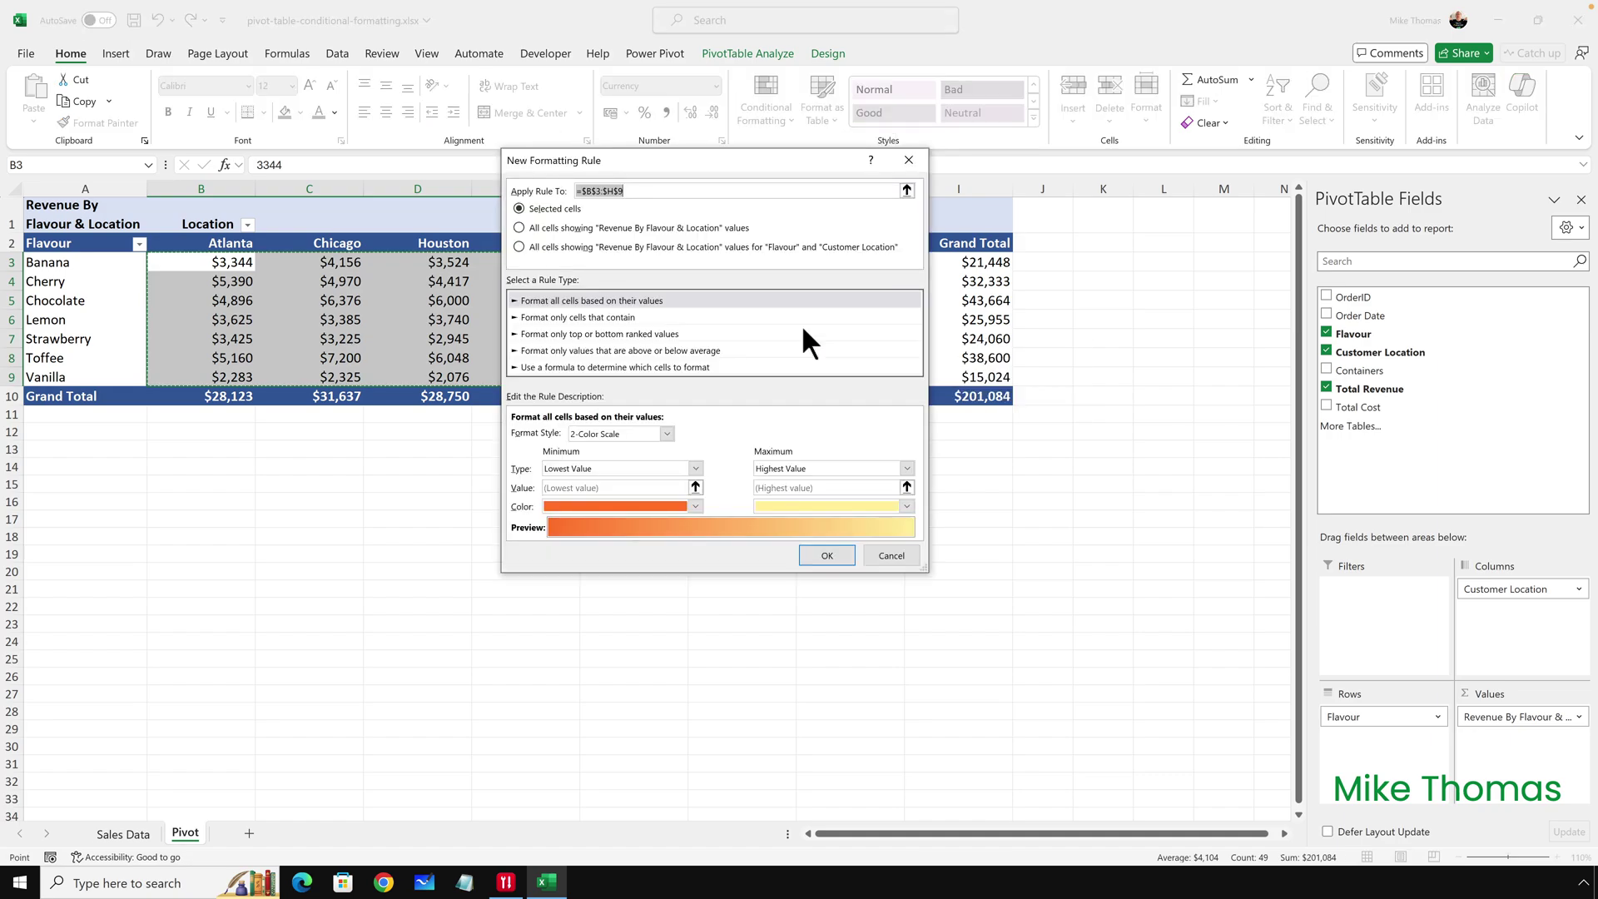
{"action": "left_click", "coordinate": [626, 367]}
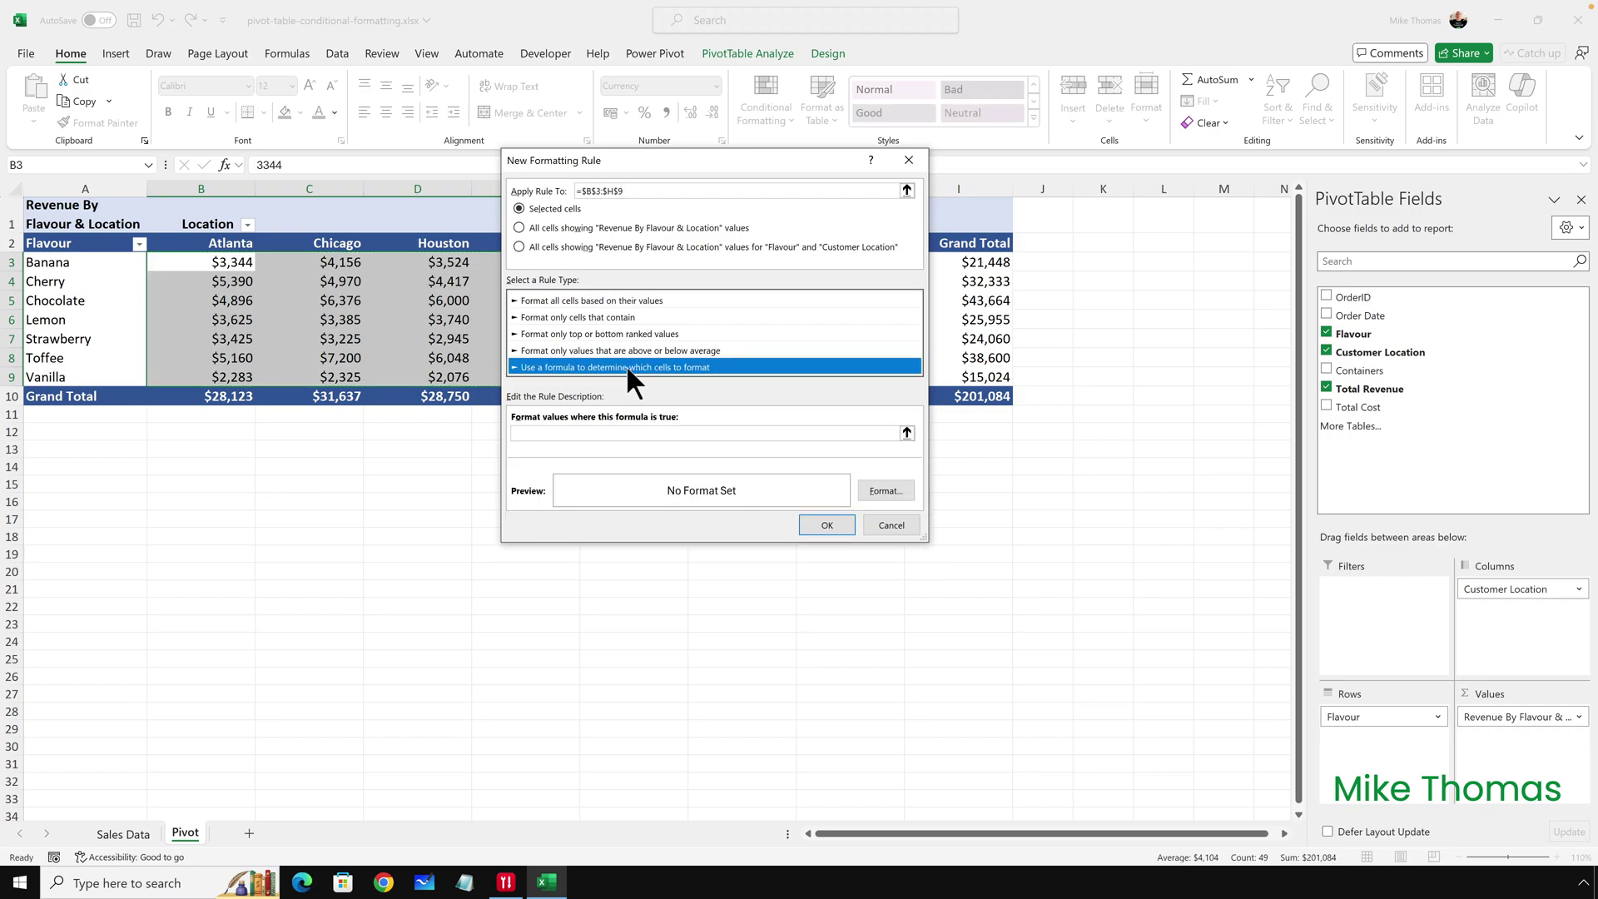
{"action": "key", "text": "Tab"}
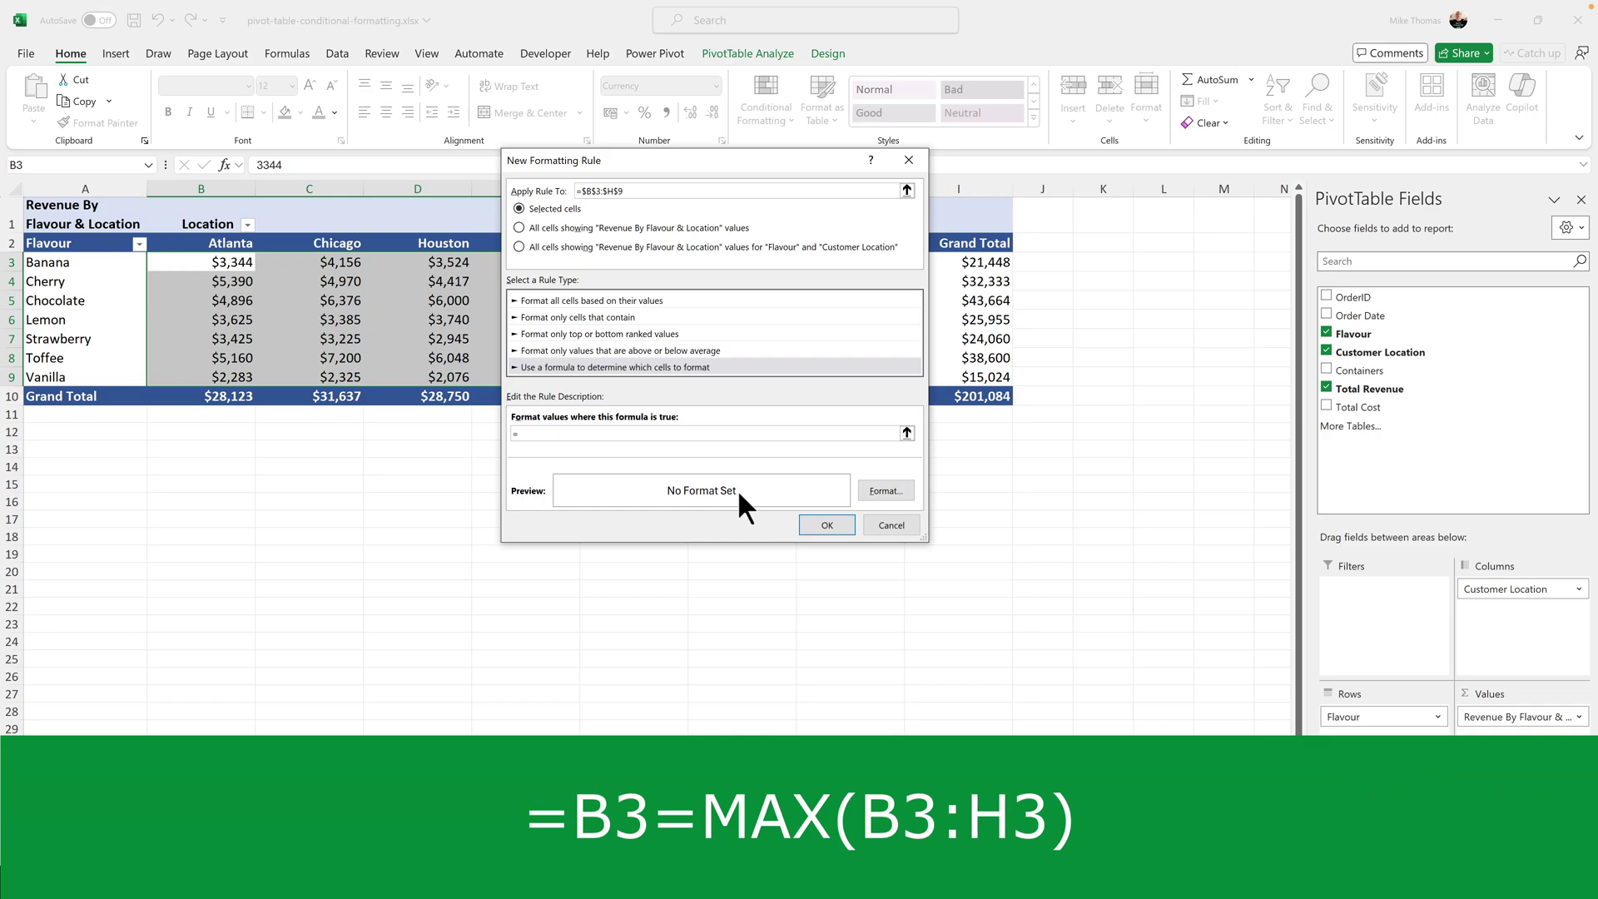
{"action": "type", "text": "=B3=MAX(B3:H3"}
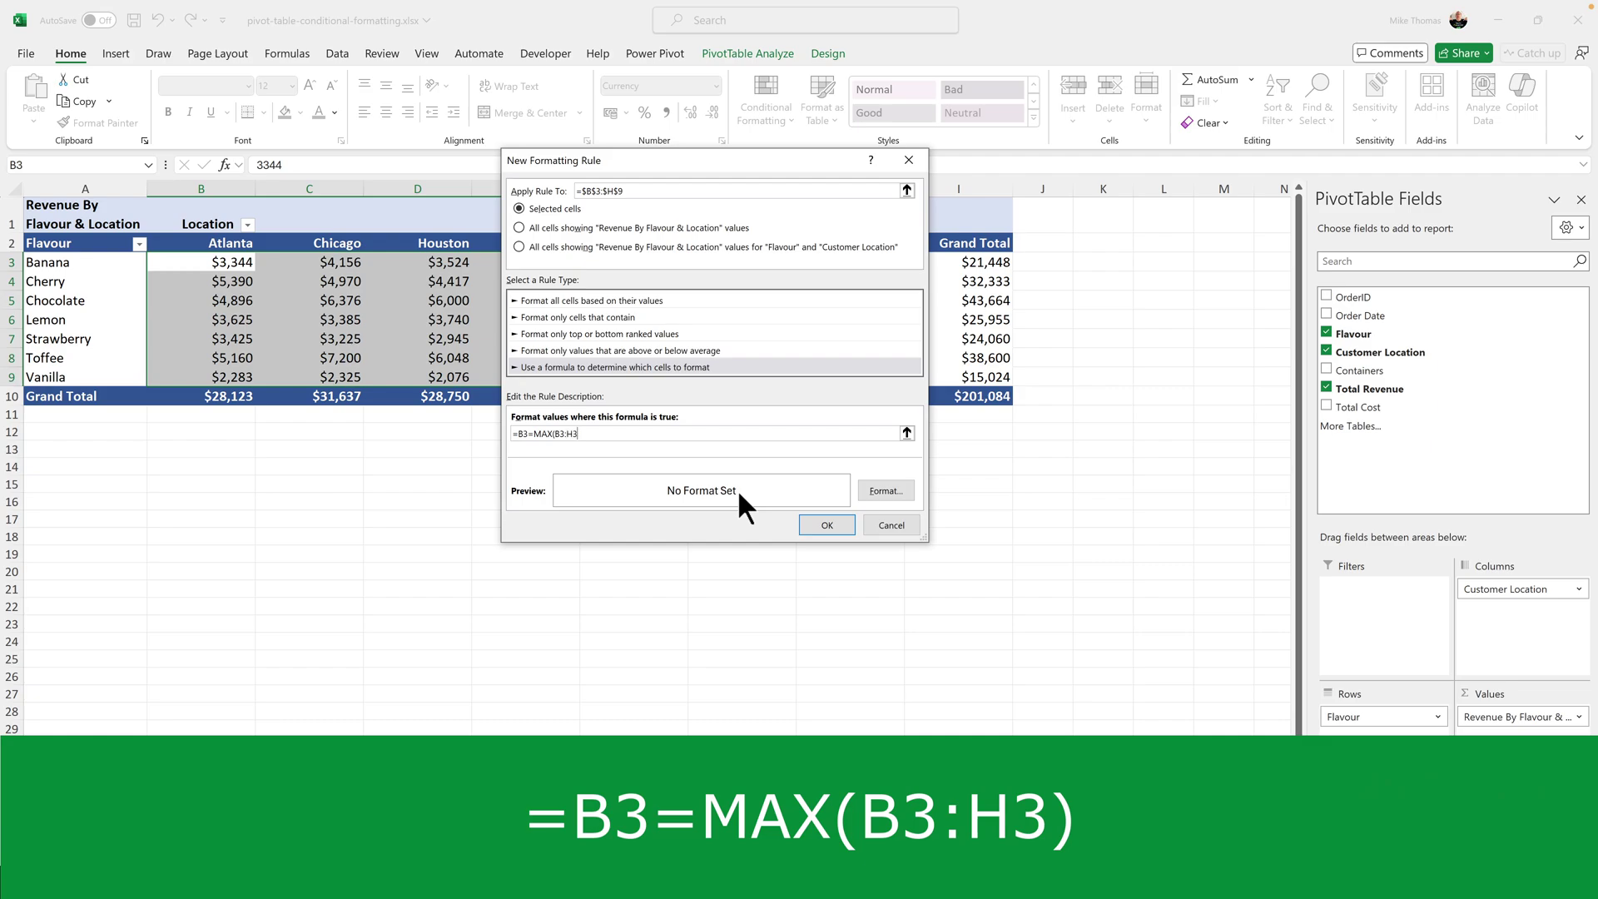
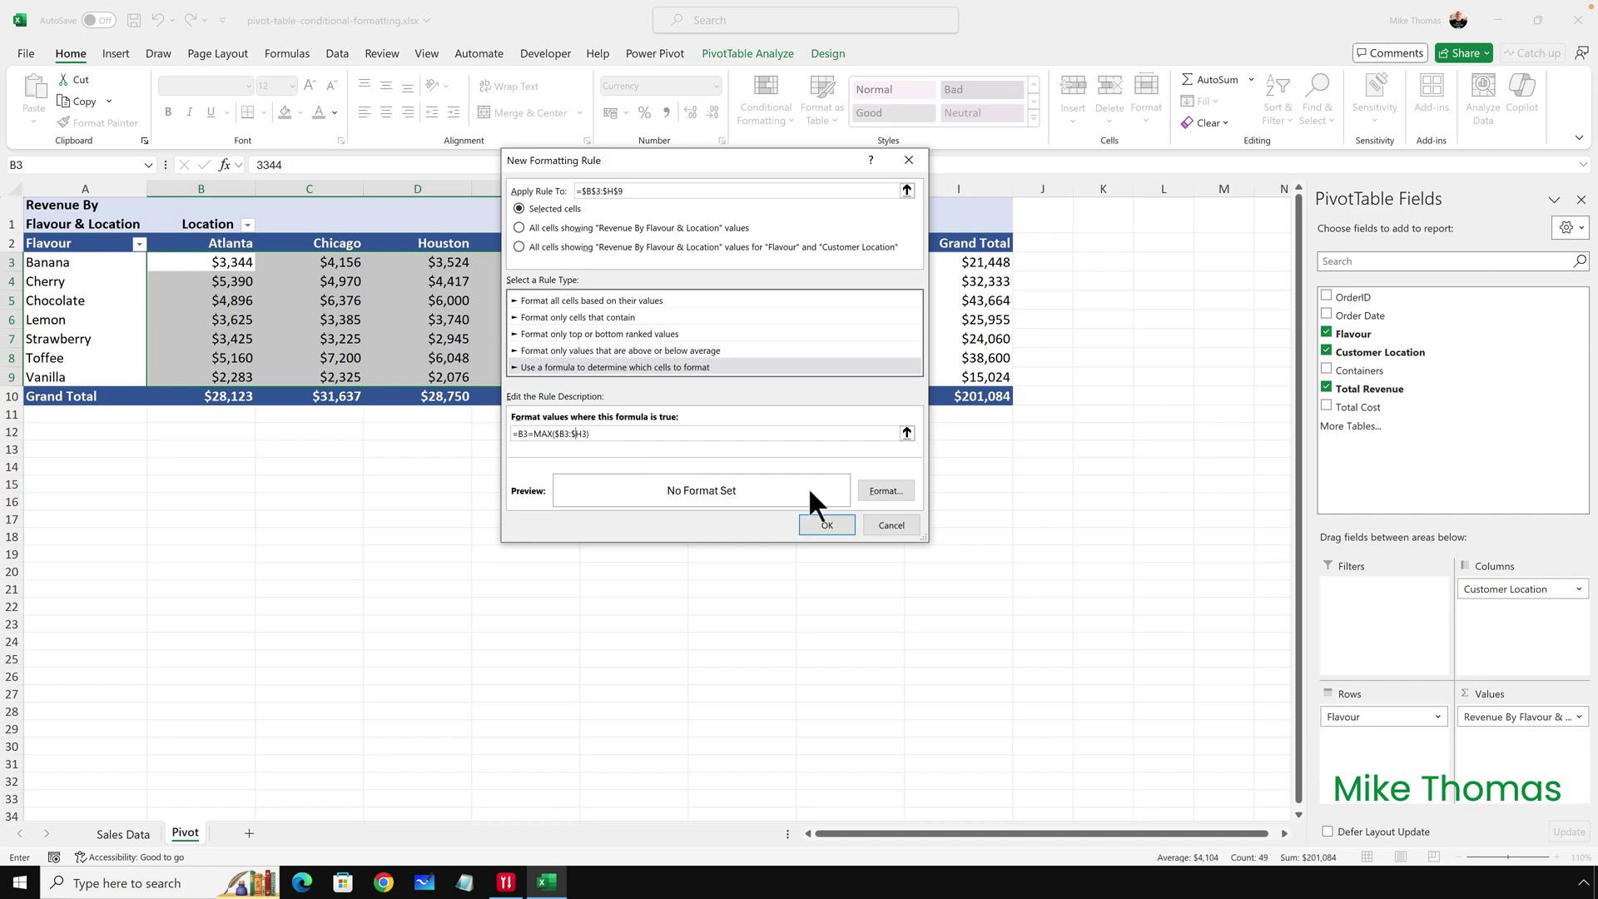
- Set the formula rule's format to green fill with white font and apply the rule to the pivot values
{"action": "left_click", "coordinate": [885, 490]}
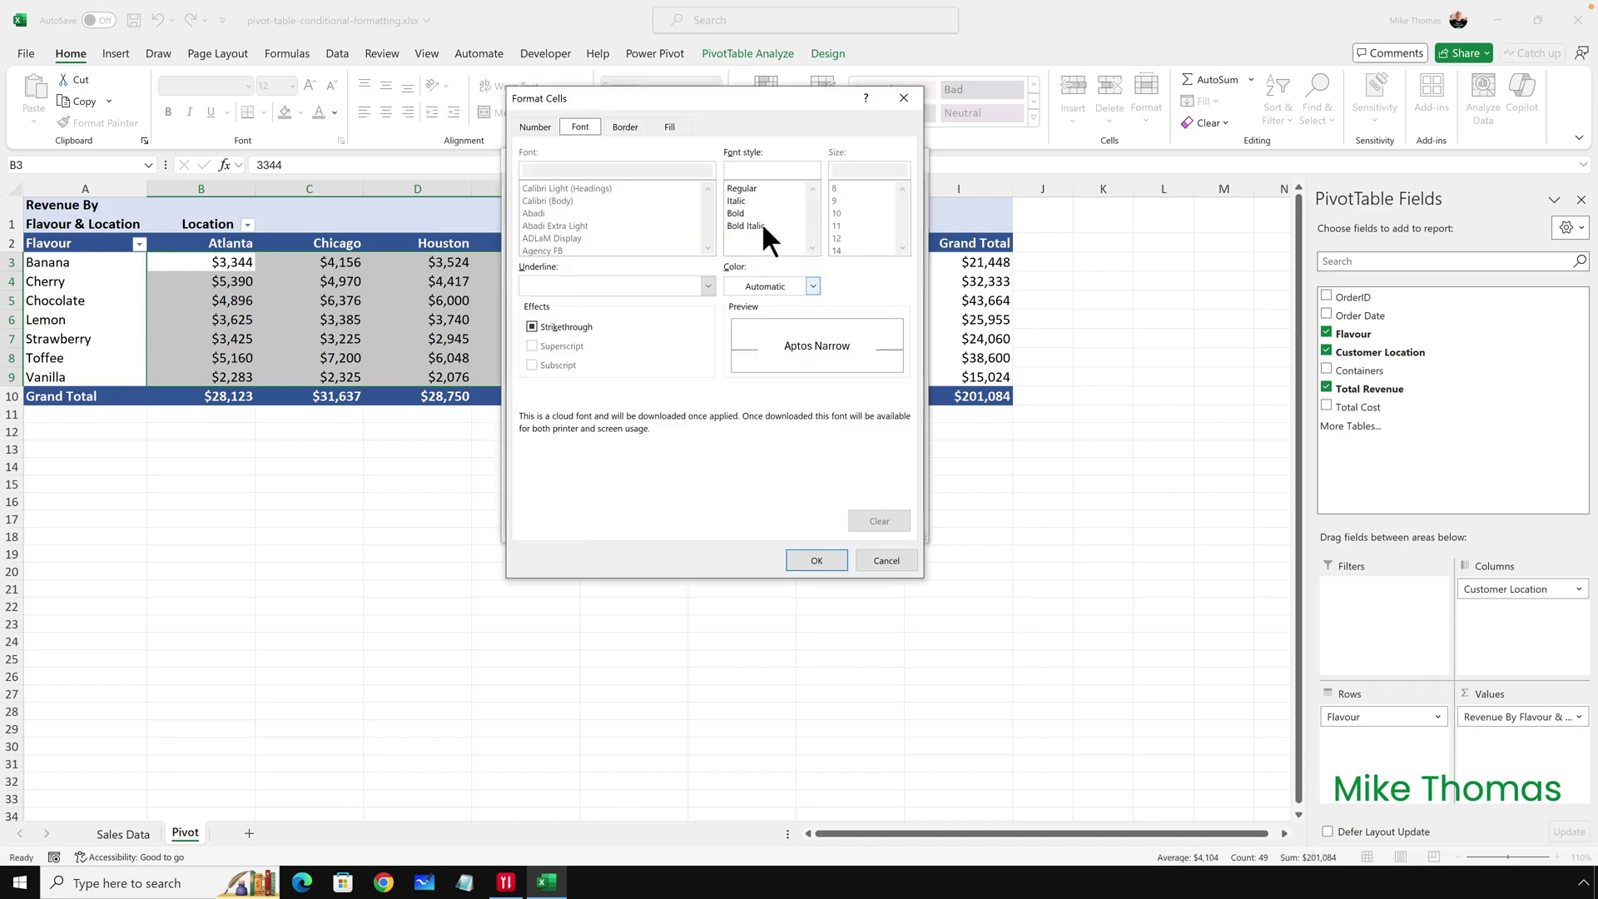
{"action": "left_click", "coordinate": [669, 127]}
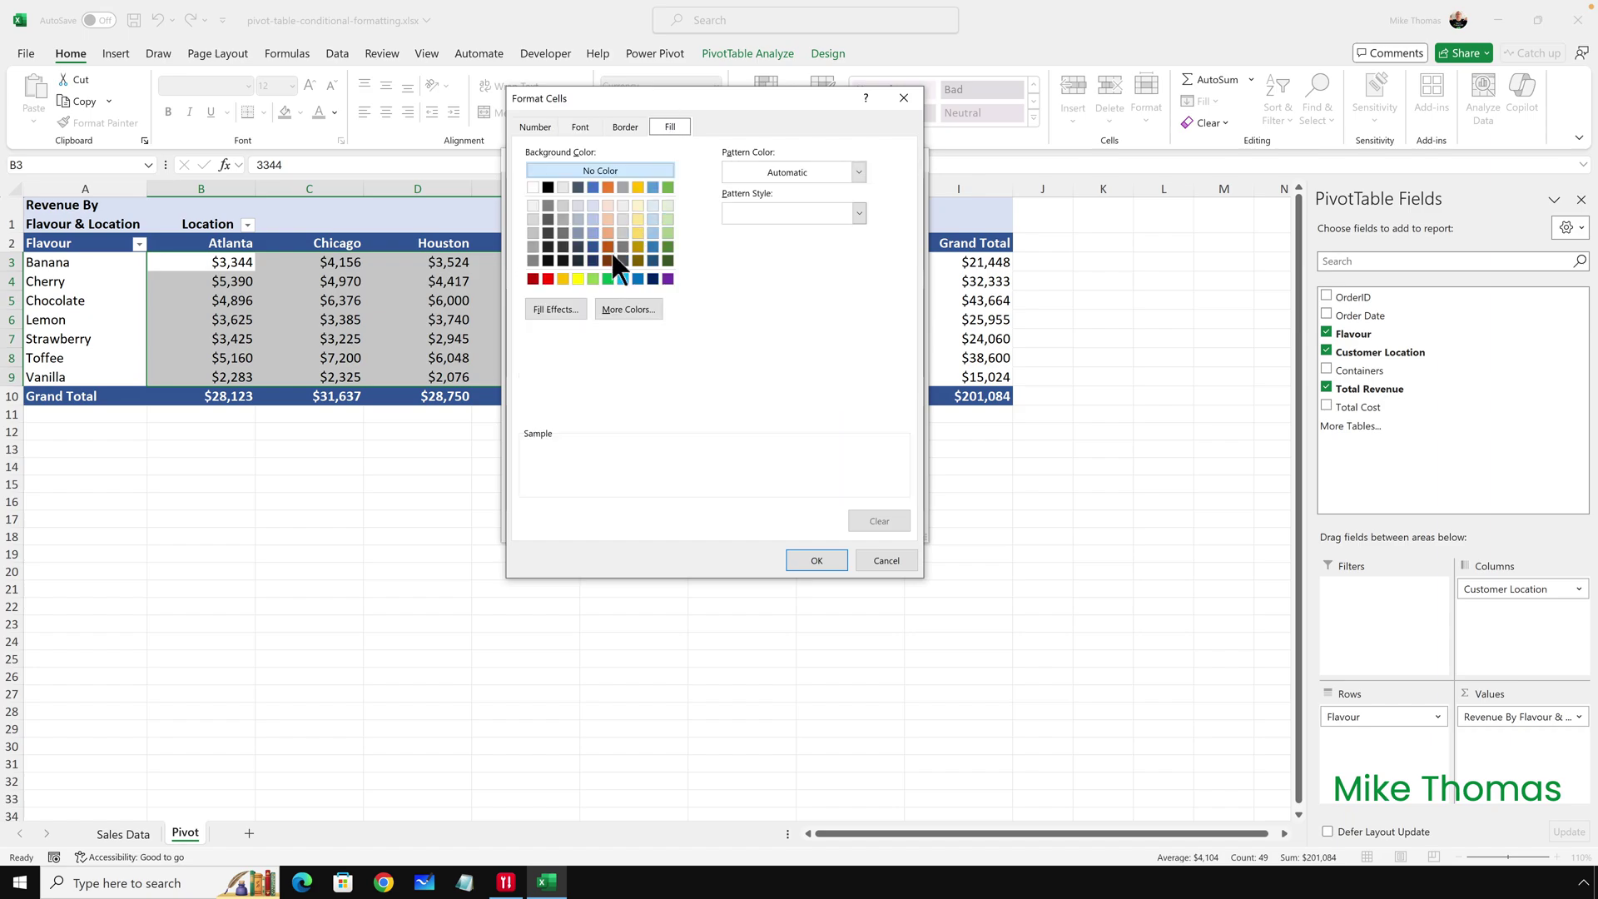
{"action": "left_click", "coordinate": [606, 276]}
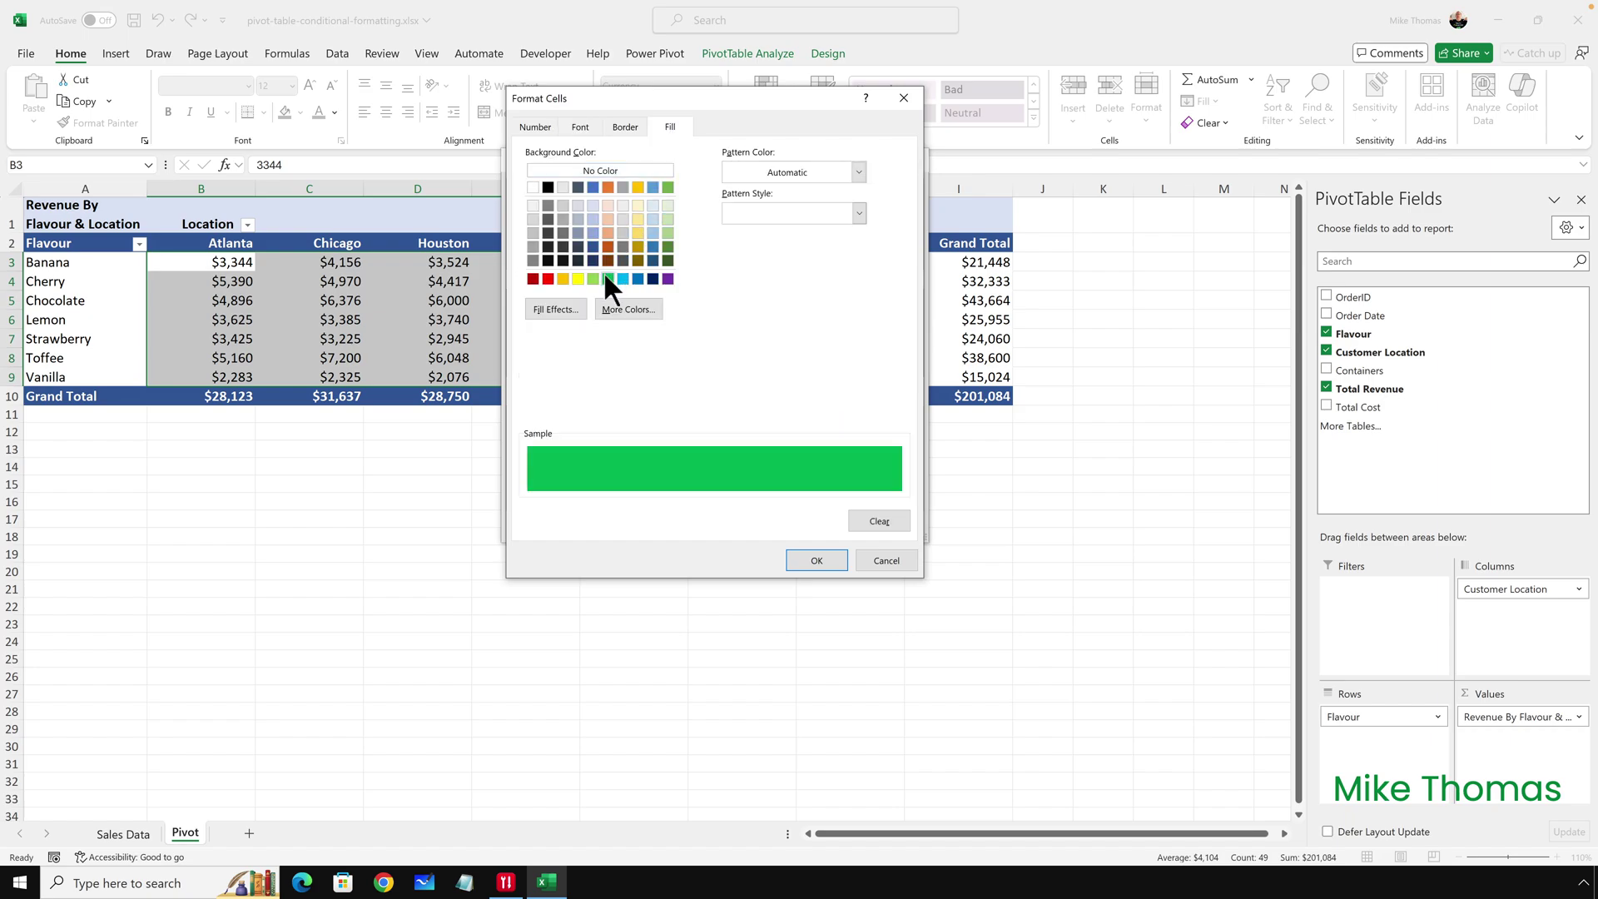
{"action": "left_click", "coordinate": [574, 126]}
{"action": "left_click", "coordinate": [743, 283]}
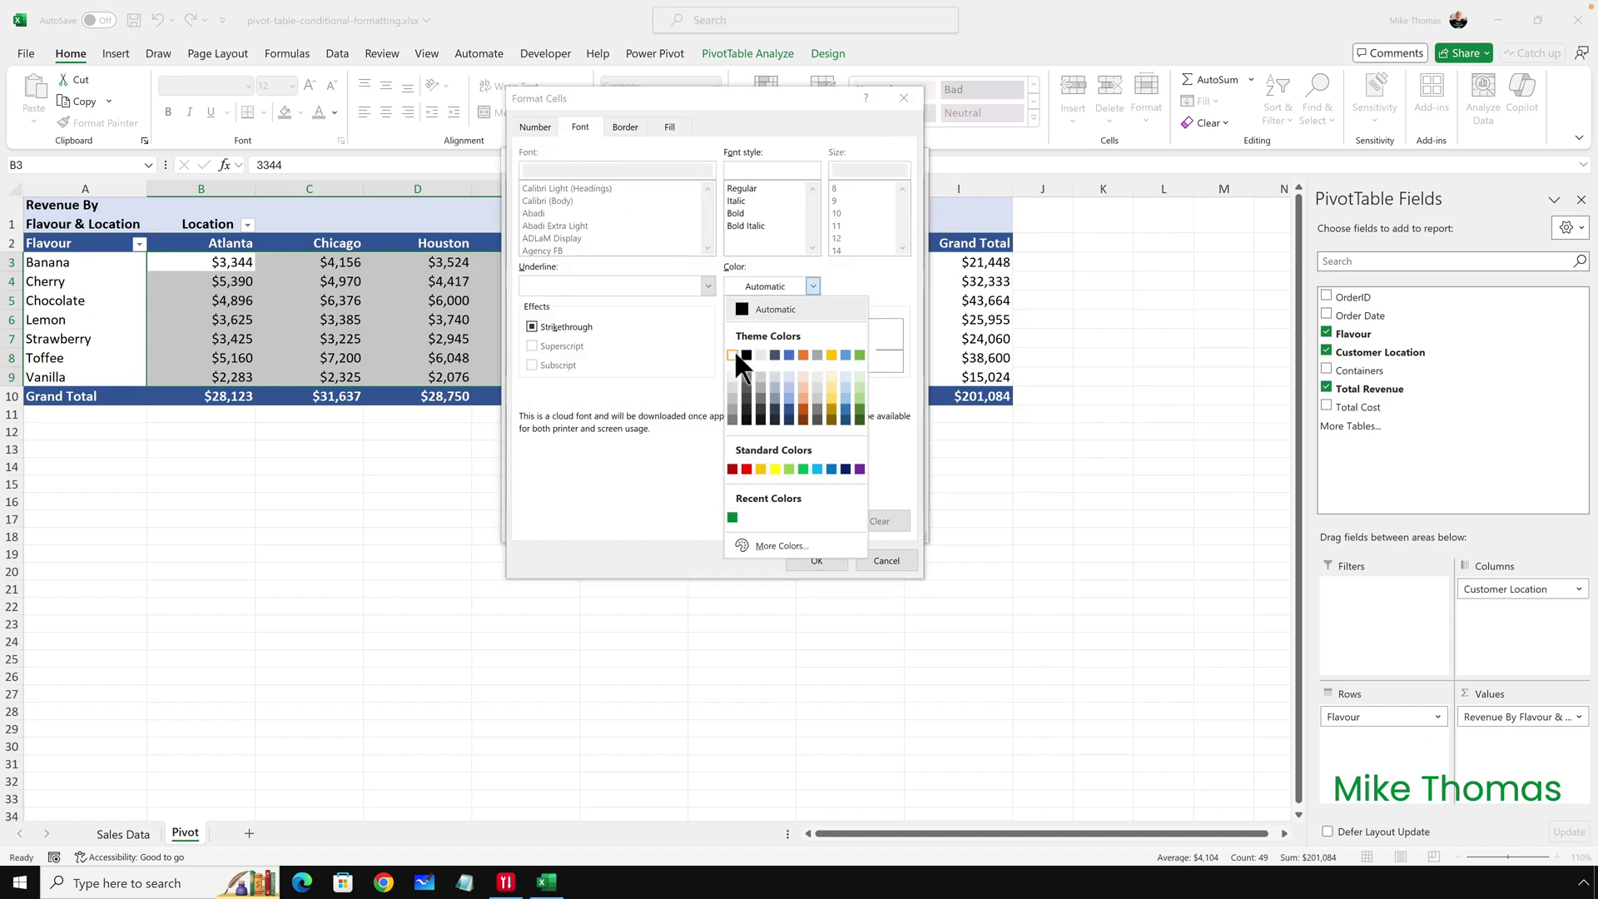
{"action": "left_click", "coordinate": [733, 356]}
{"action": "left_click", "coordinate": [830, 558]}
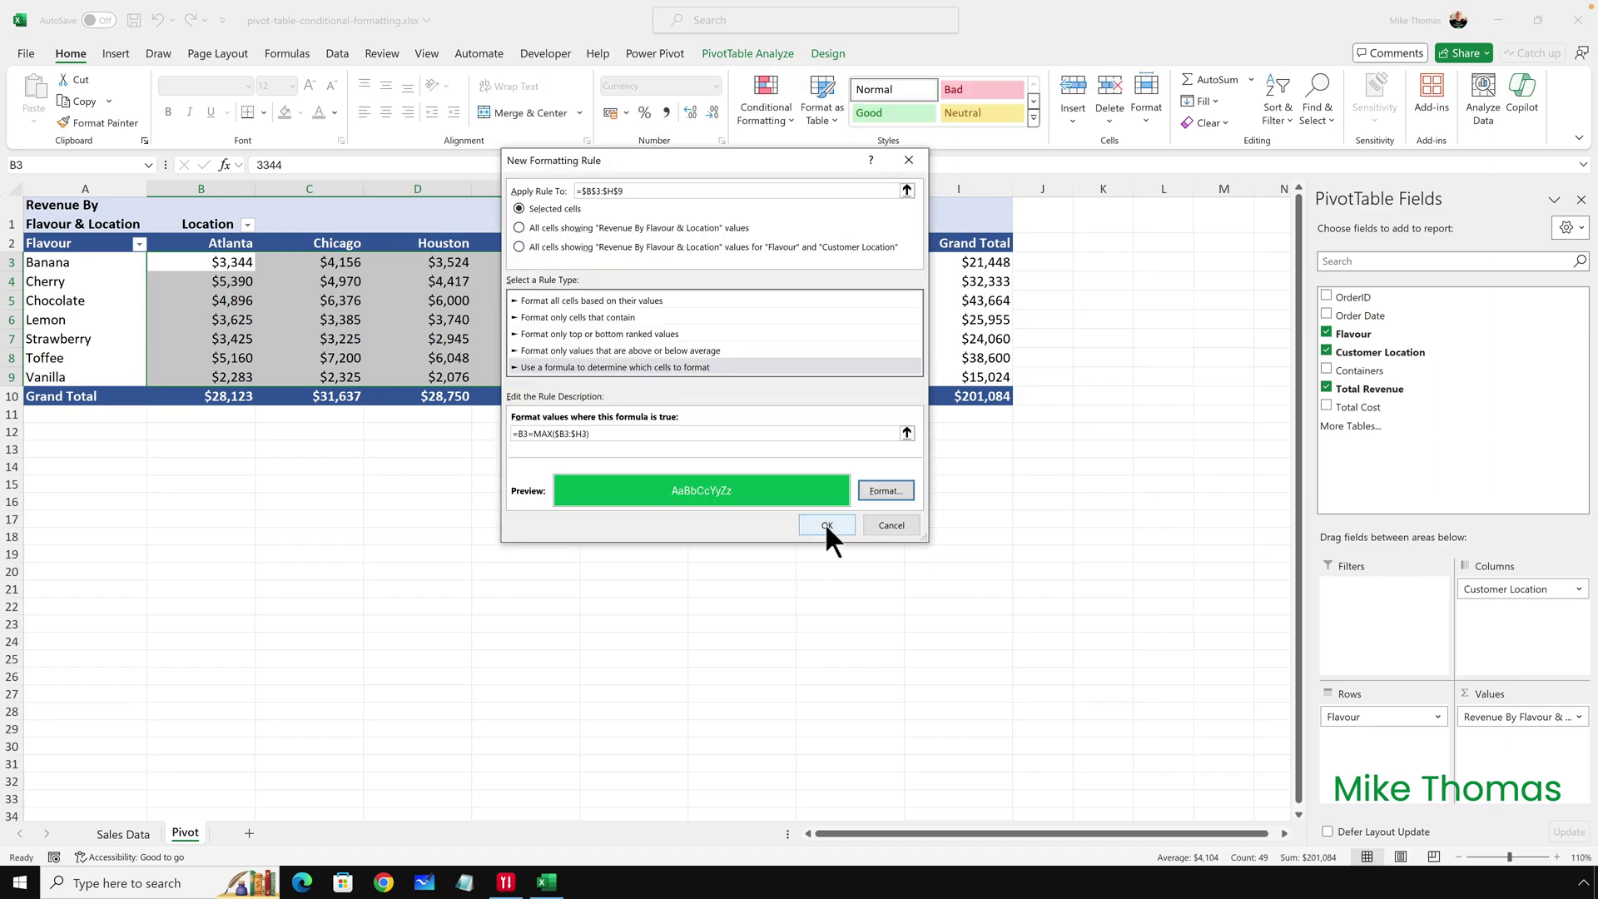
{"action": "left_click", "coordinate": [824, 525]}
{"action": "left_click", "coordinate": [693, 500]}
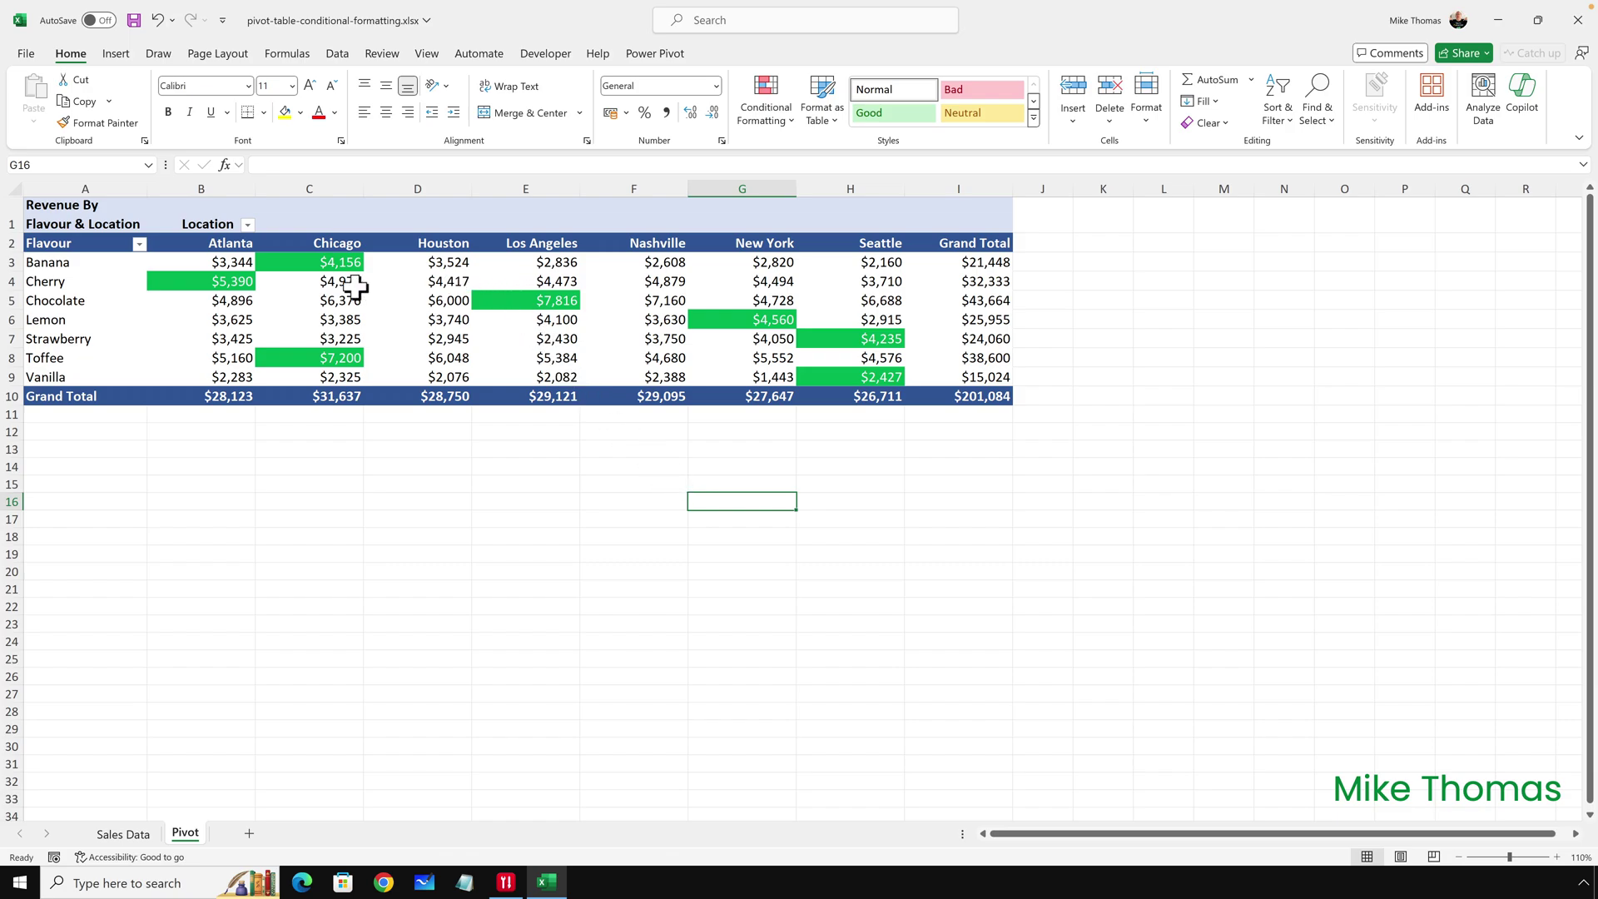
- Select B3:H9 and open the Conditional Formatting Rules Manager to check the pivot table's formula rule
{"action": "left_click_drag", "start_coordinate": [228, 265], "coordinate": [886, 379]}
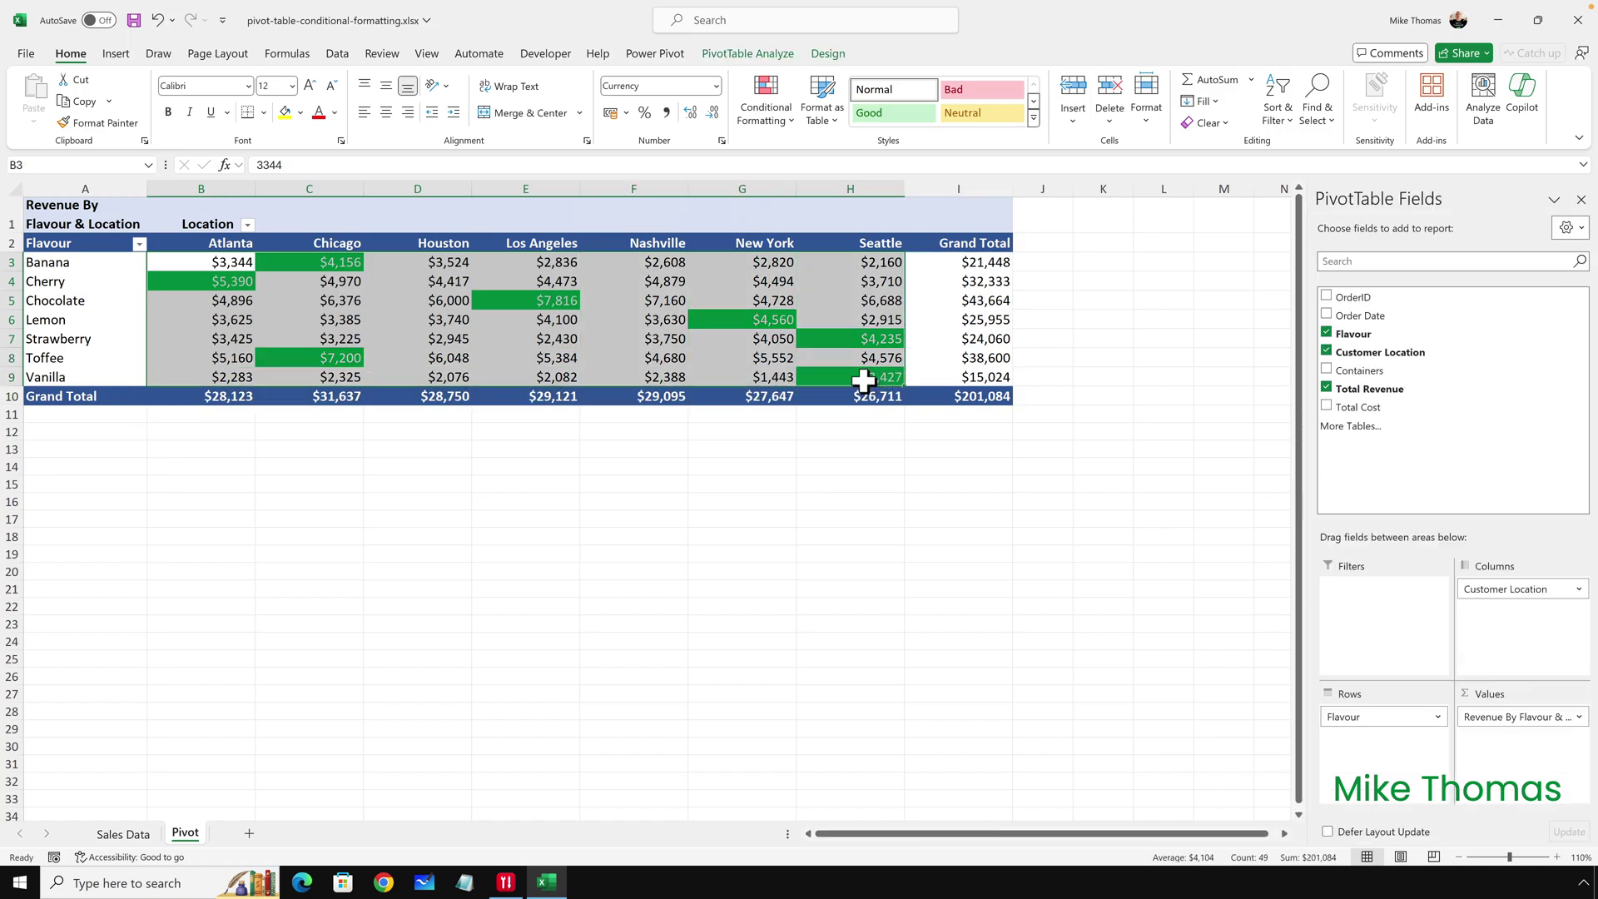
{"action": "left_click", "coordinate": [783, 118]}
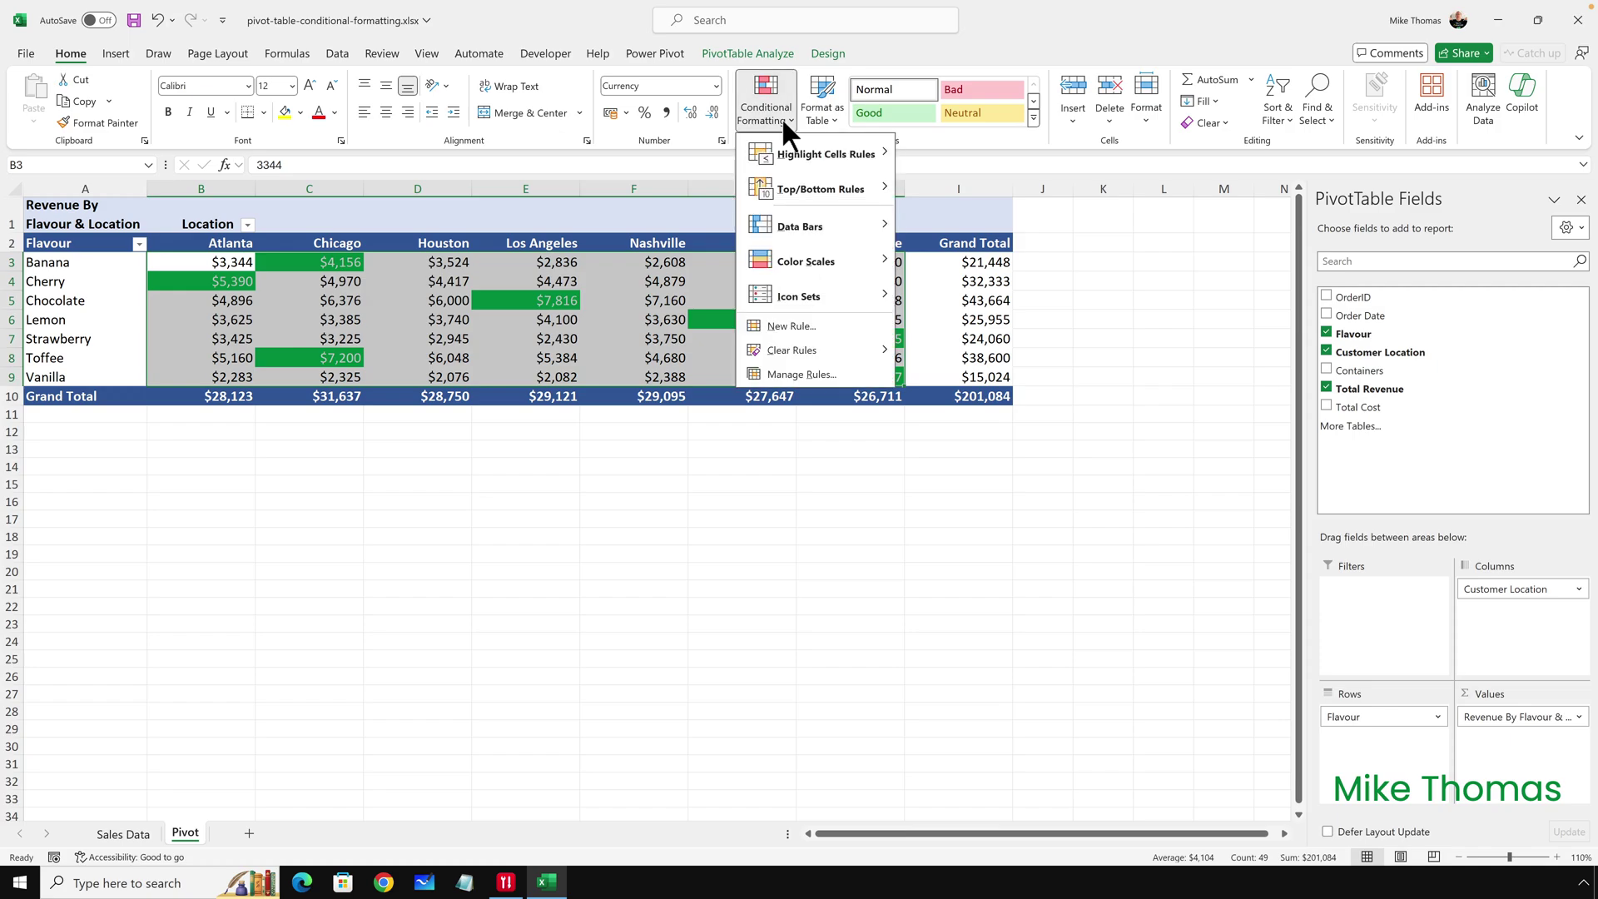
{"action": "left_click", "coordinate": [820, 377]}
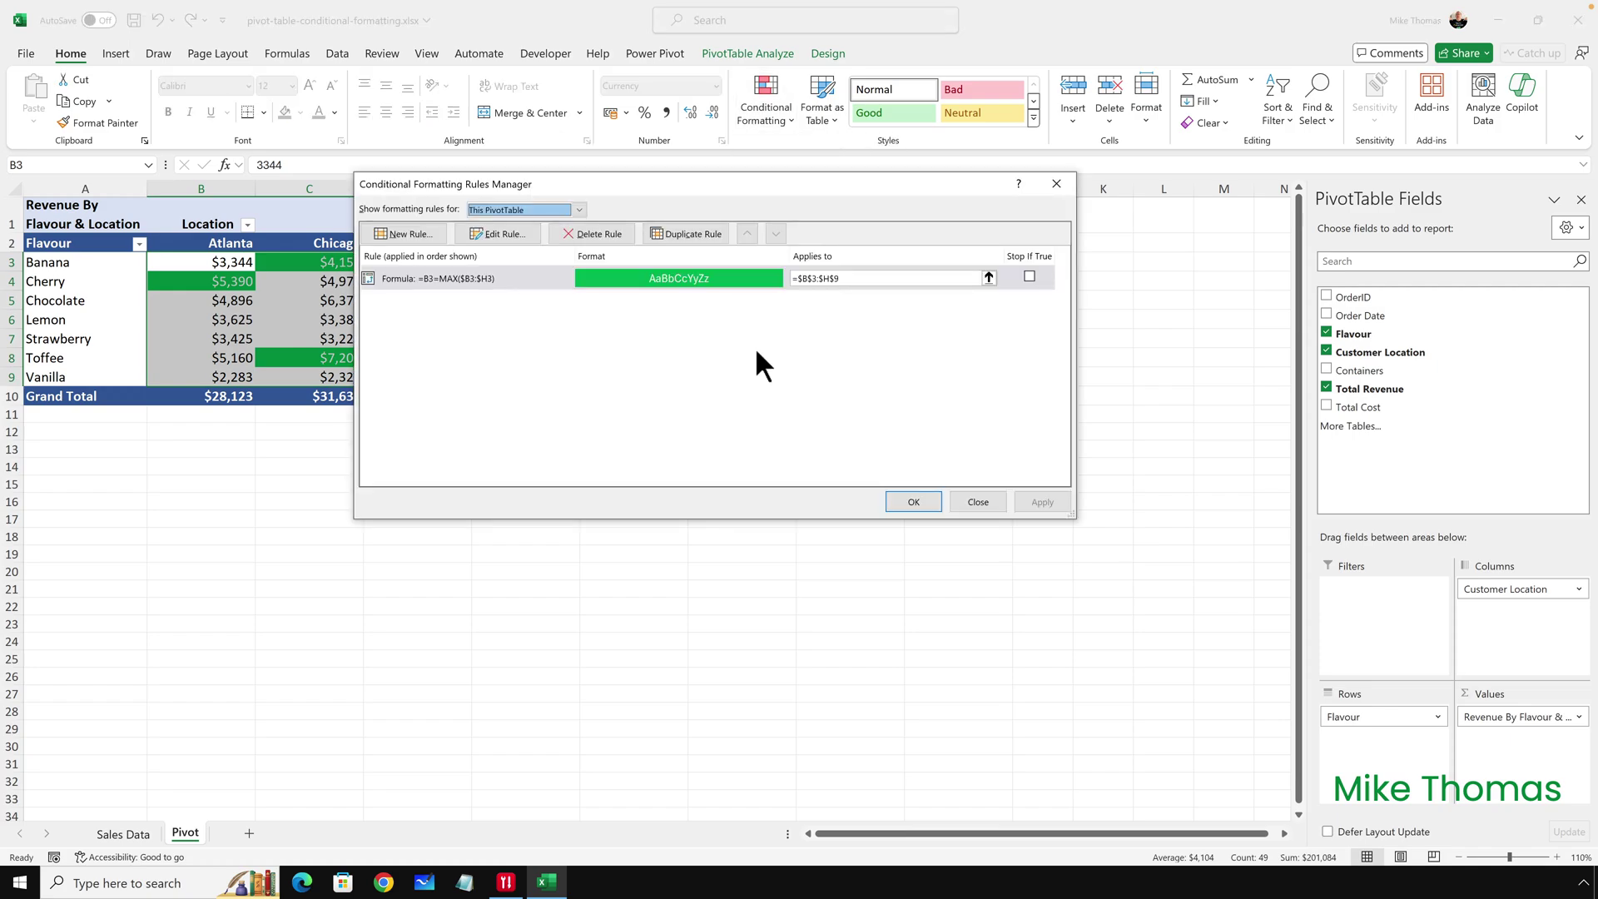
- Duplicate the =B3=MAX($B3:$H3) formatting rule and change the copy's formula to =B3=MIN($B3:$H3)
{"action": "left_click", "coordinate": [524, 274]}
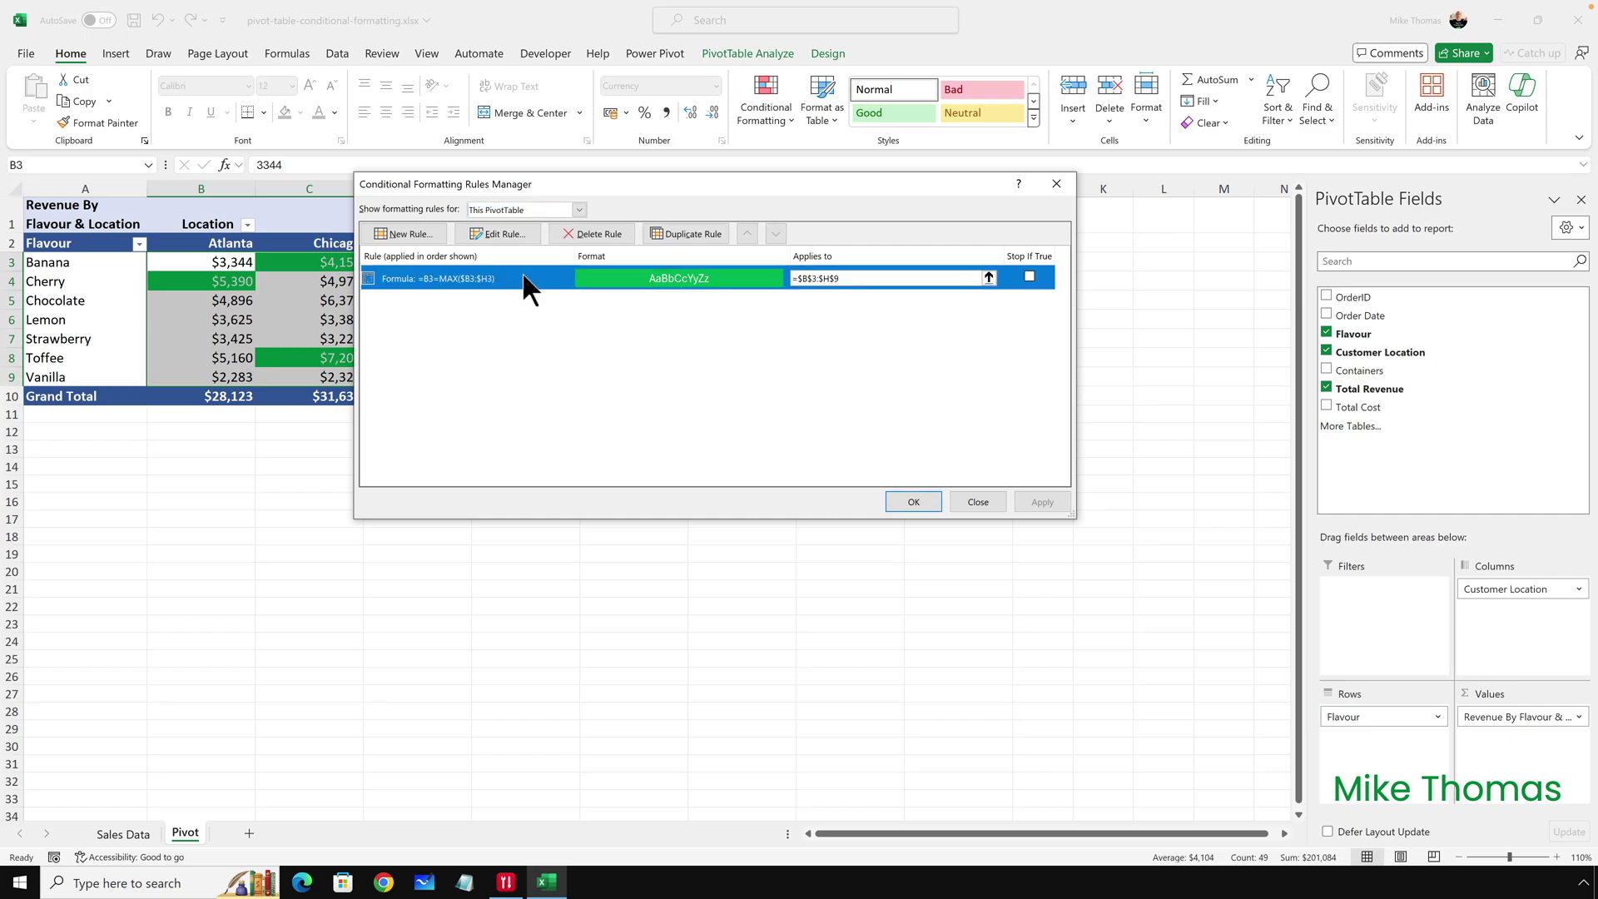
{"action": "left_click", "coordinate": [682, 226]}
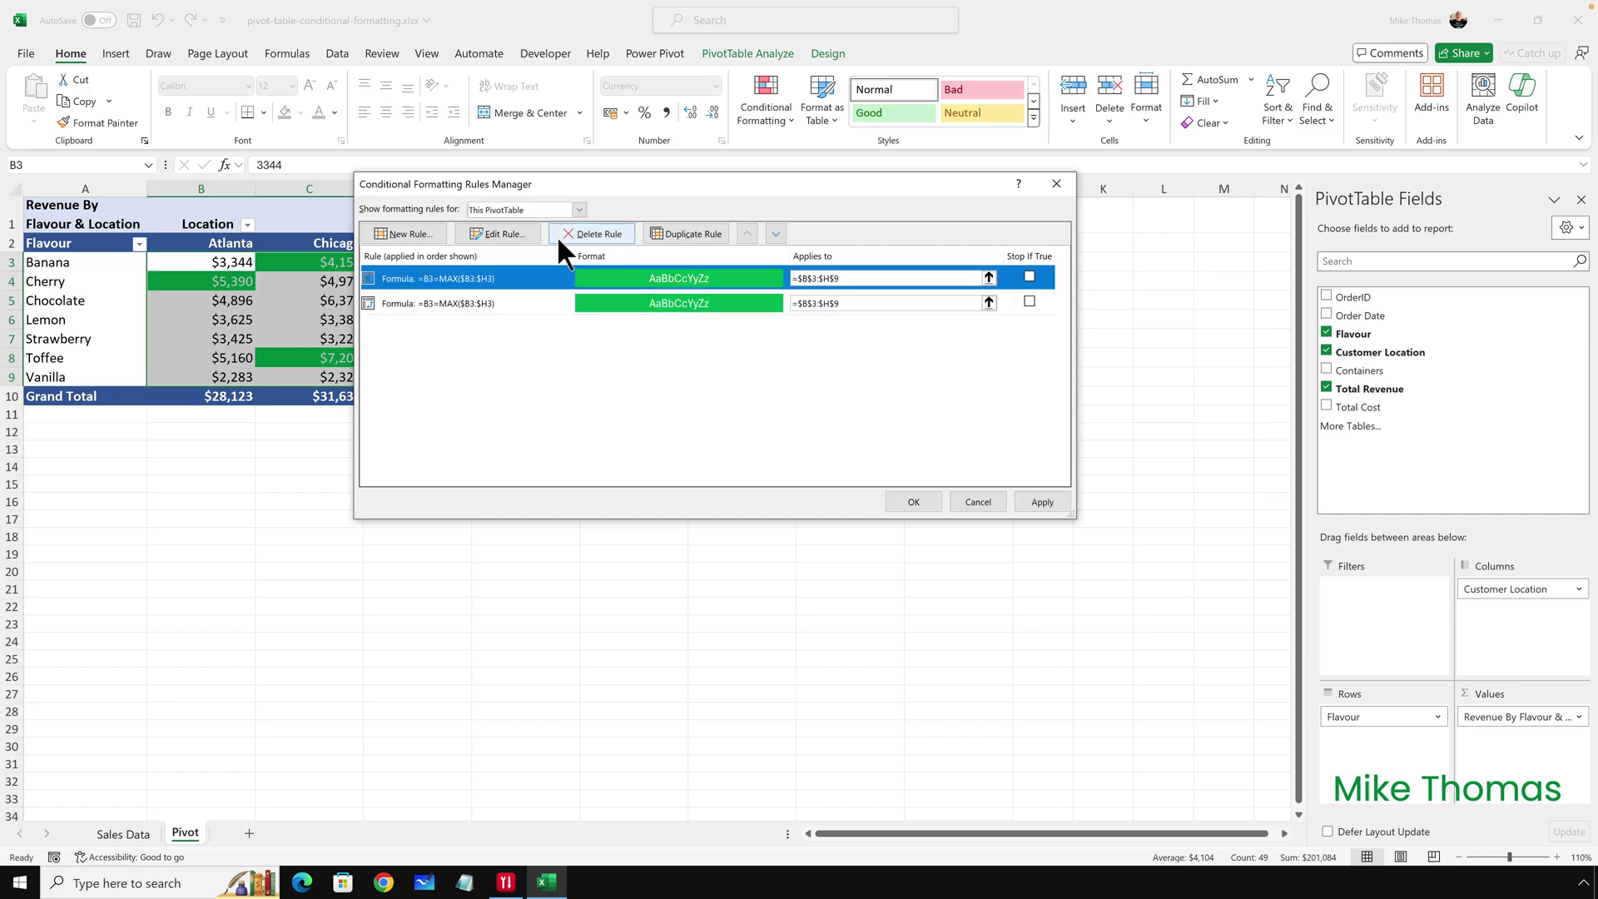
{"action": "left_click", "coordinate": [512, 231]}
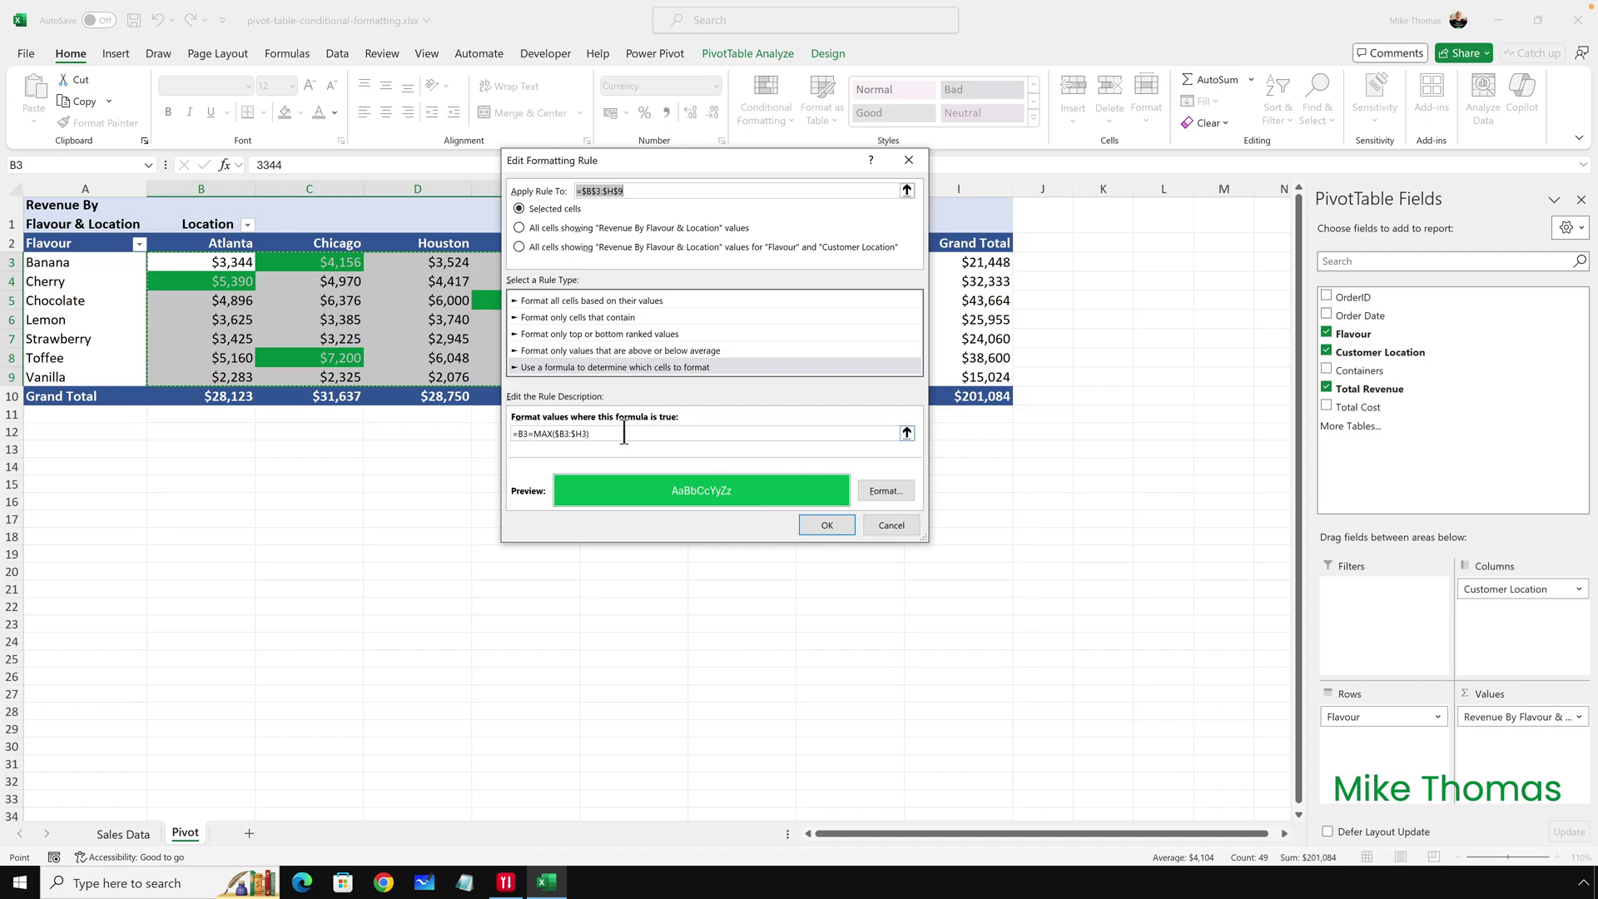
{"action": "left_click_drag", "start_coordinate": [537, 434], "coordinate": [549, 434]}
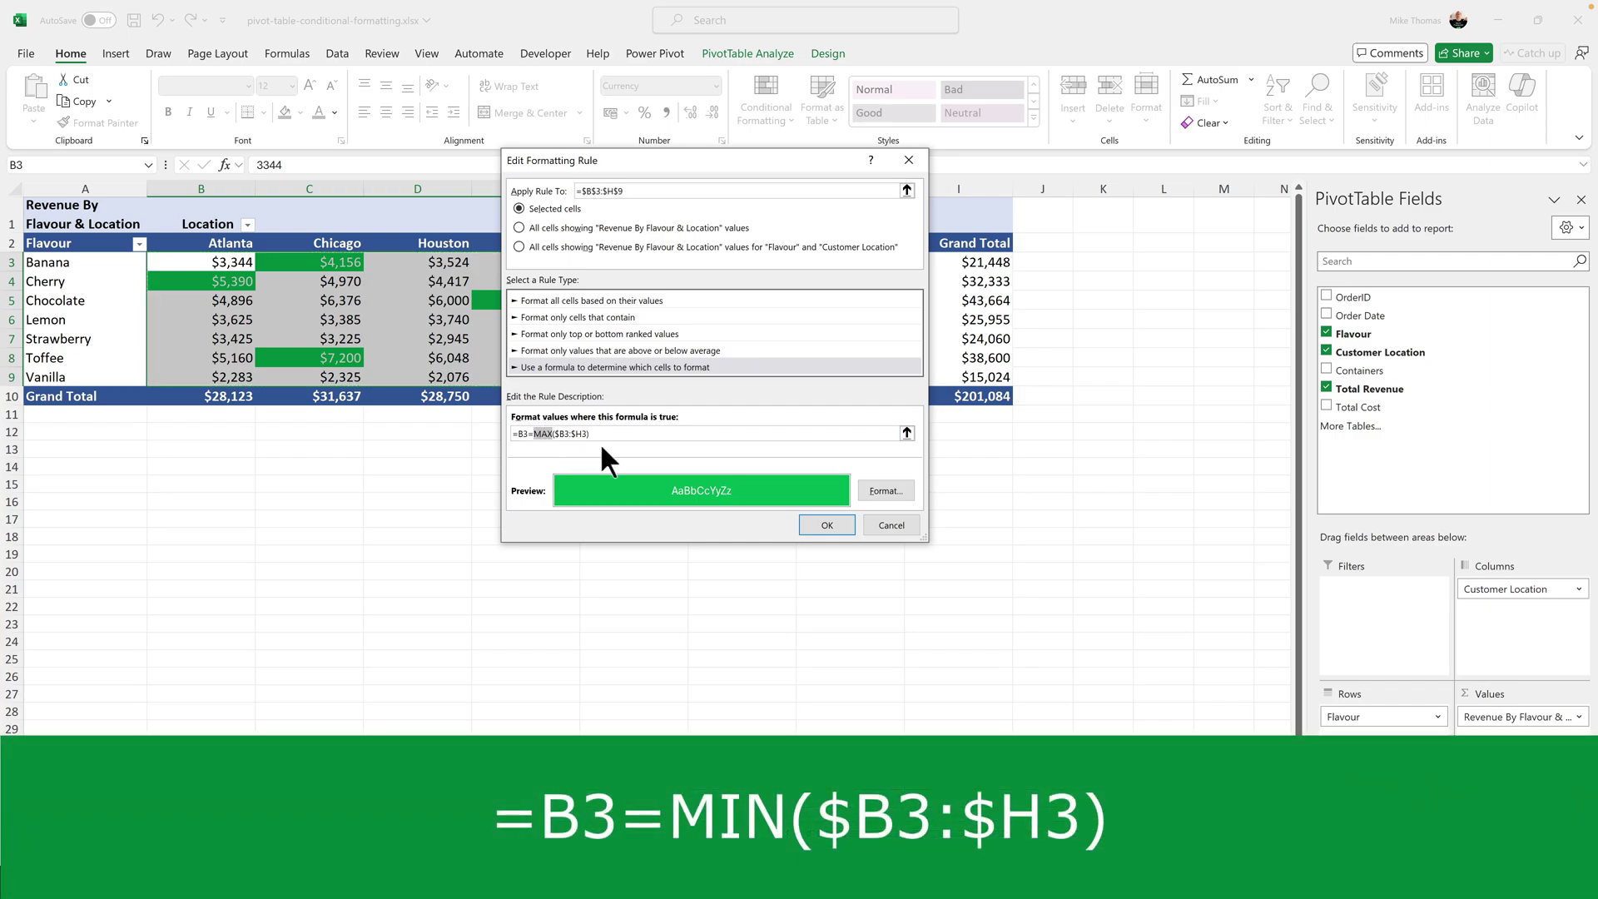
{"action": "type", "text": "MIN"}
- Set the MIN rule's fill colour to red and apply the rules to the pivot table
{"action": "left_click", "coordinate": [881, 491]}
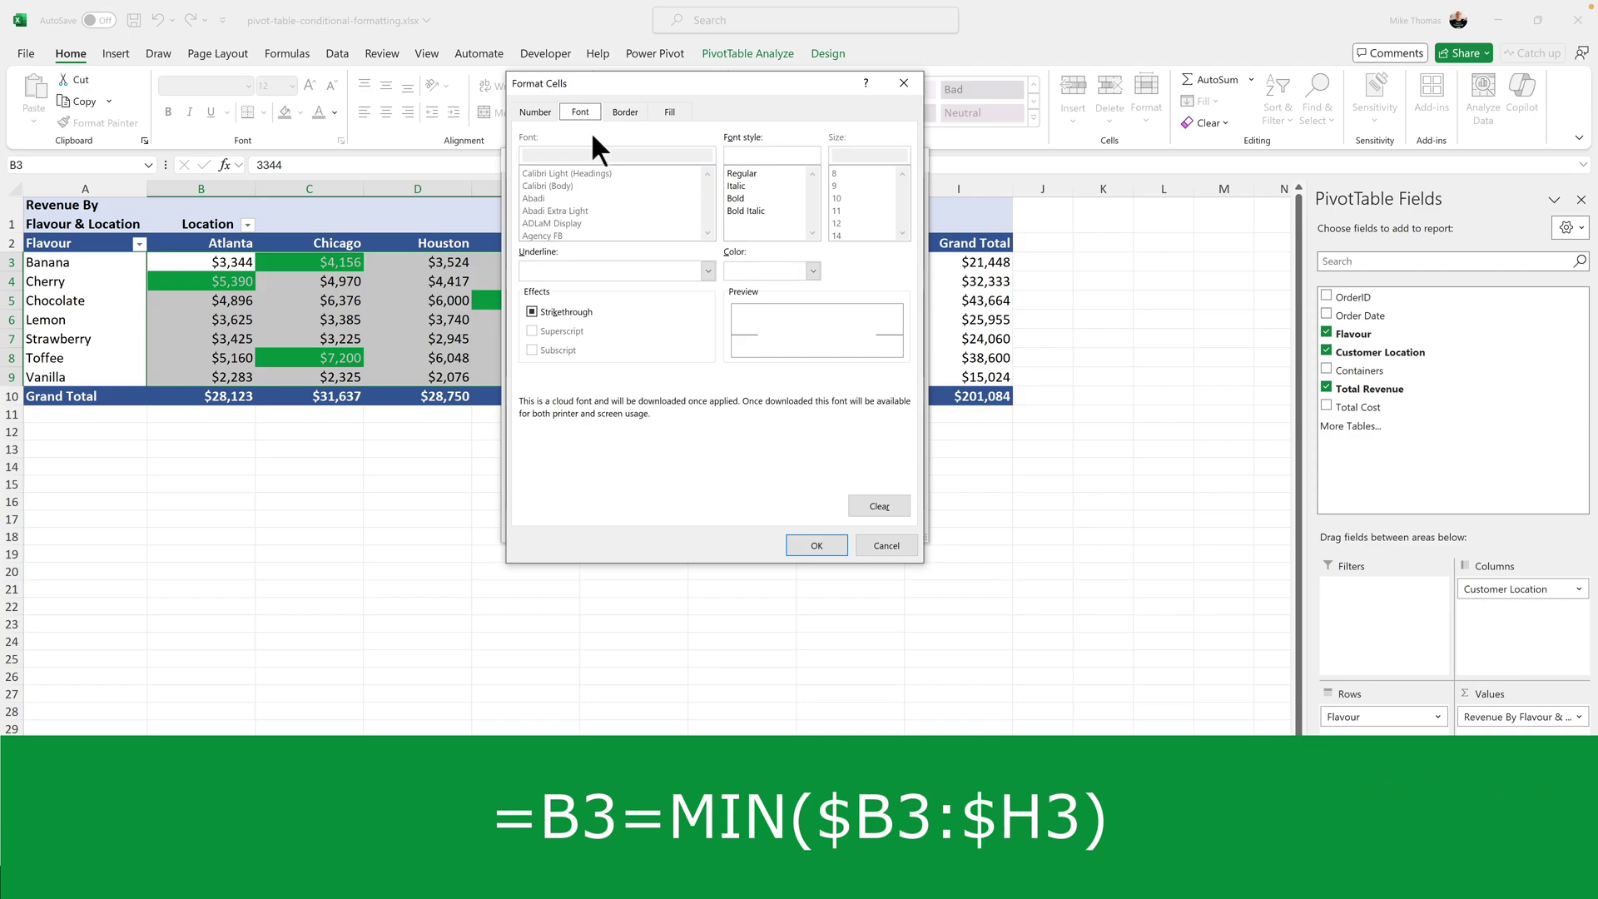
{"action": "left_click", "coordinate": [670, 112]}
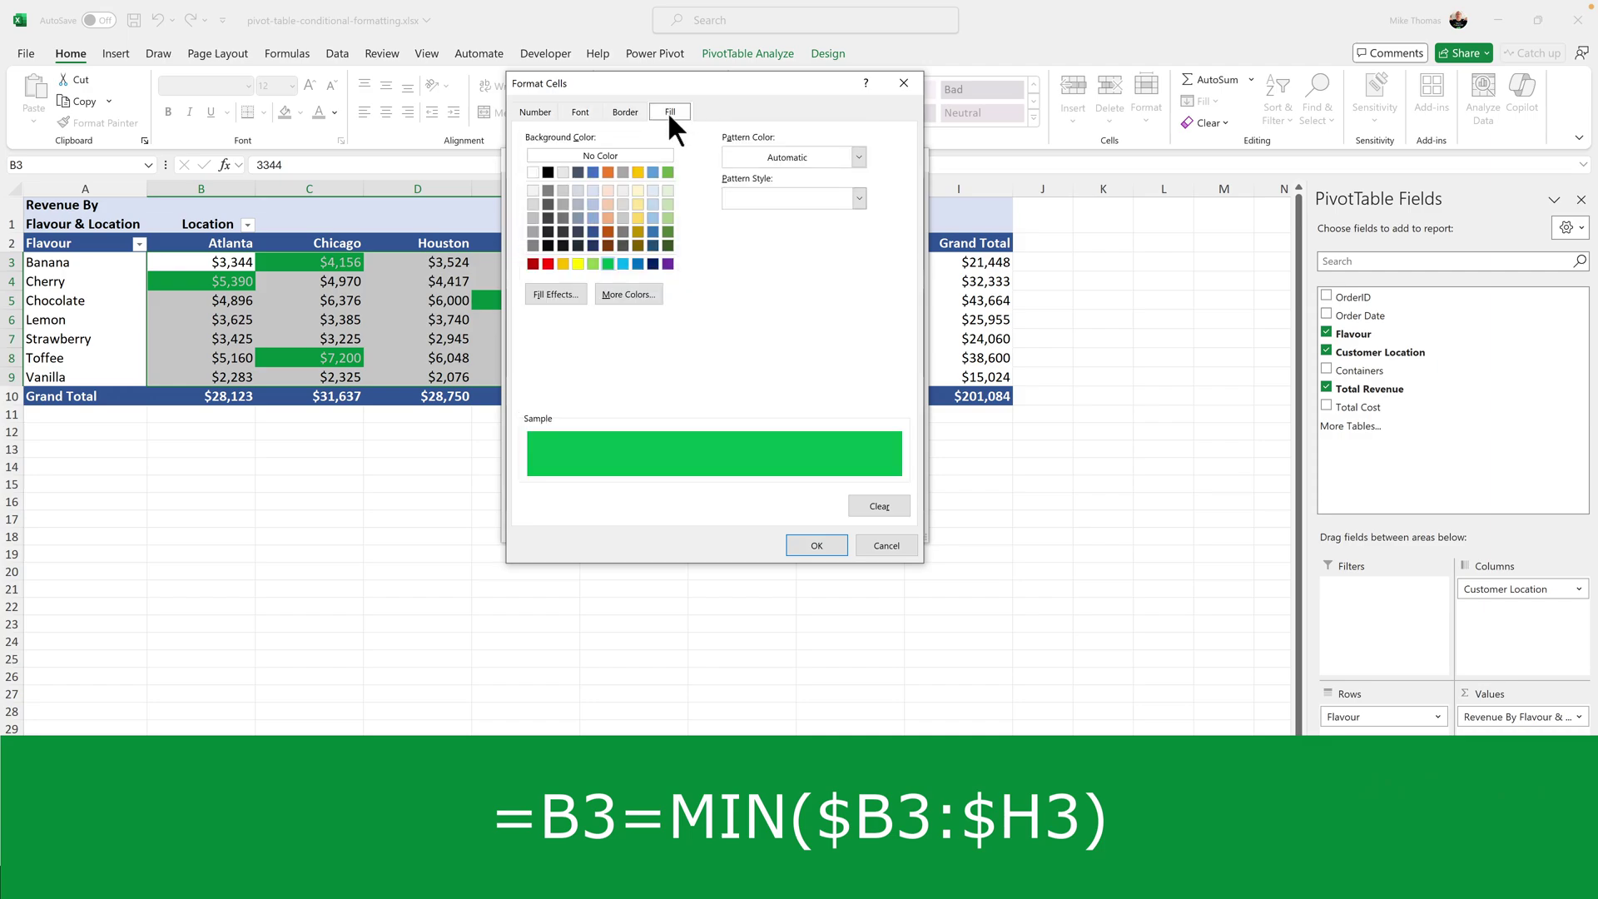
{"action": "left_click", "coordinate": [548, 263]}
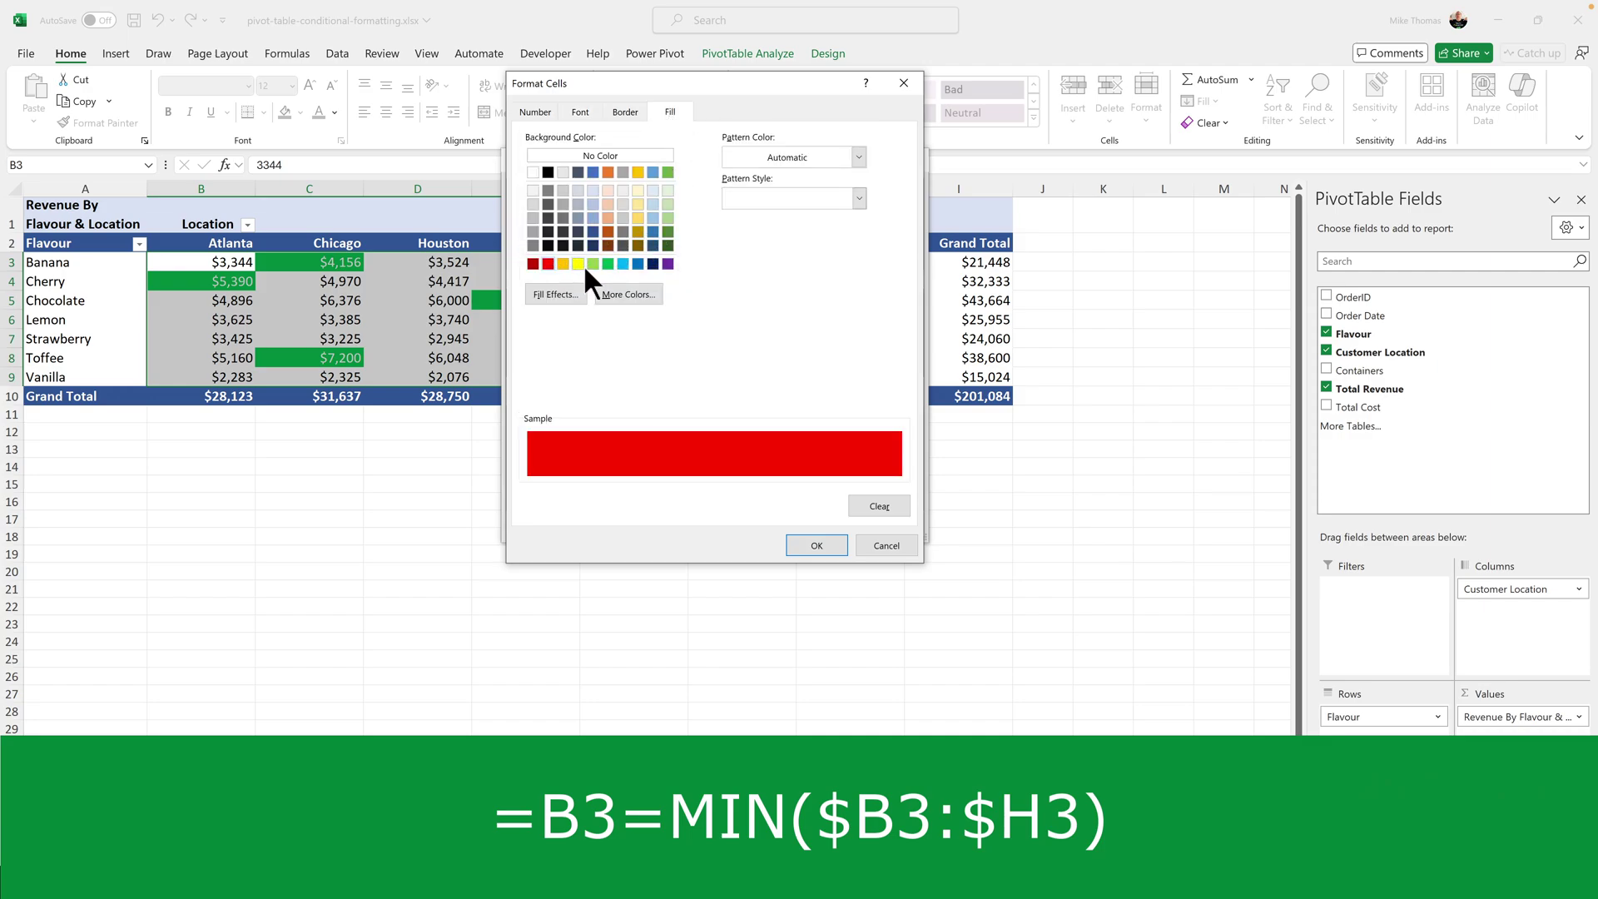
{"action": "left_click", "coordinate": [816, 545]}
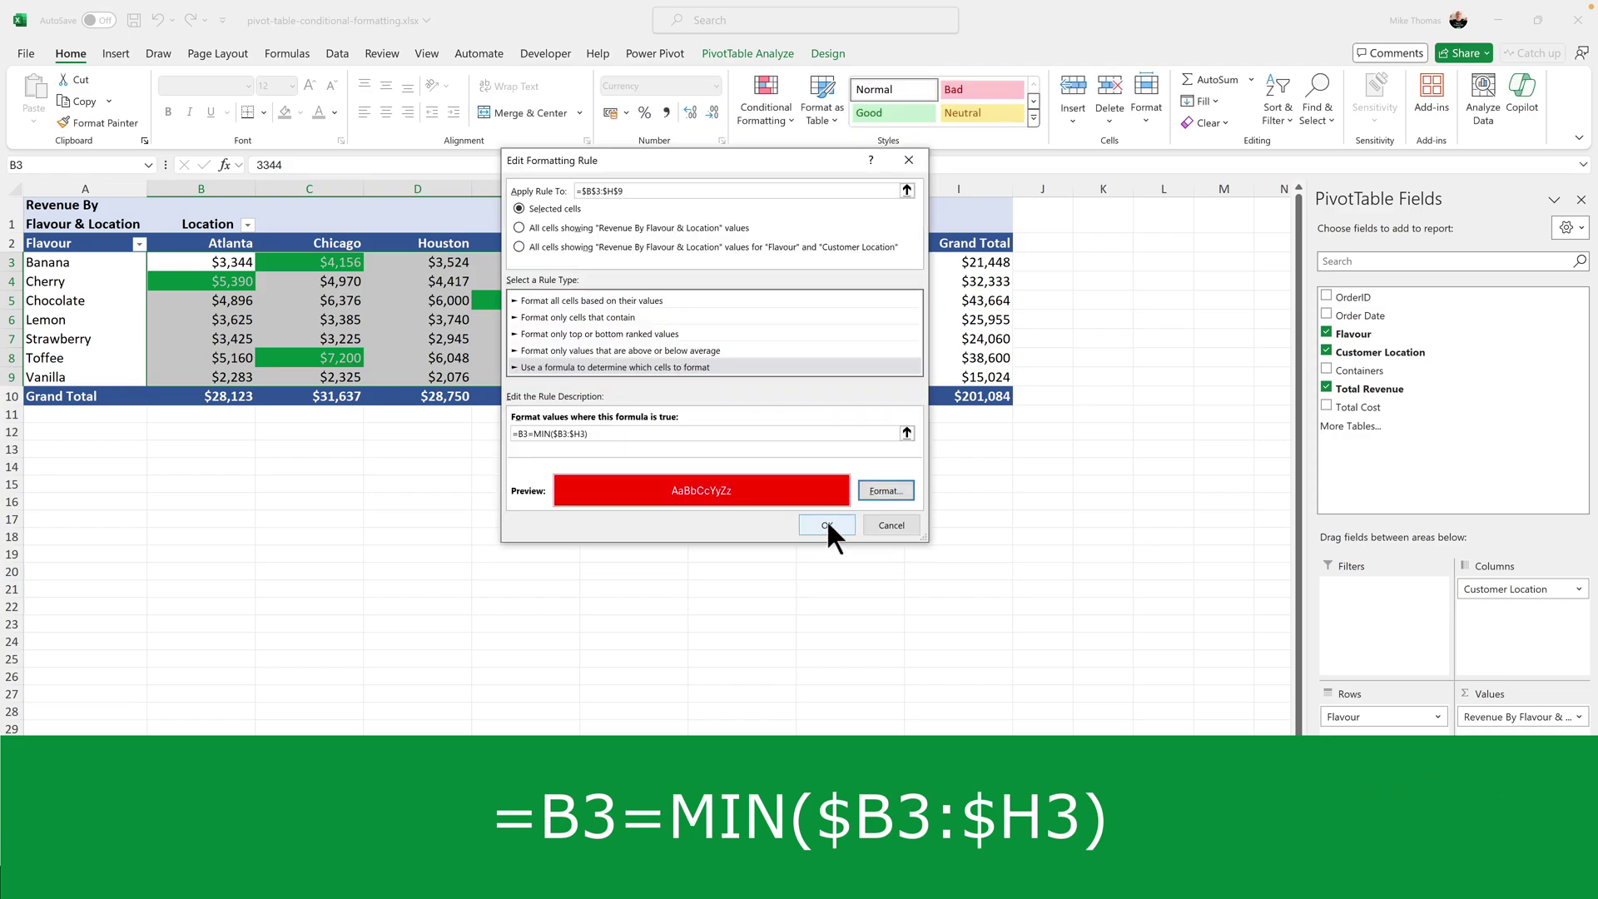
{"action": "left_click", "coordinate": [828, 525]}
{"action": "left_click", "coordinate": [913, 502]}
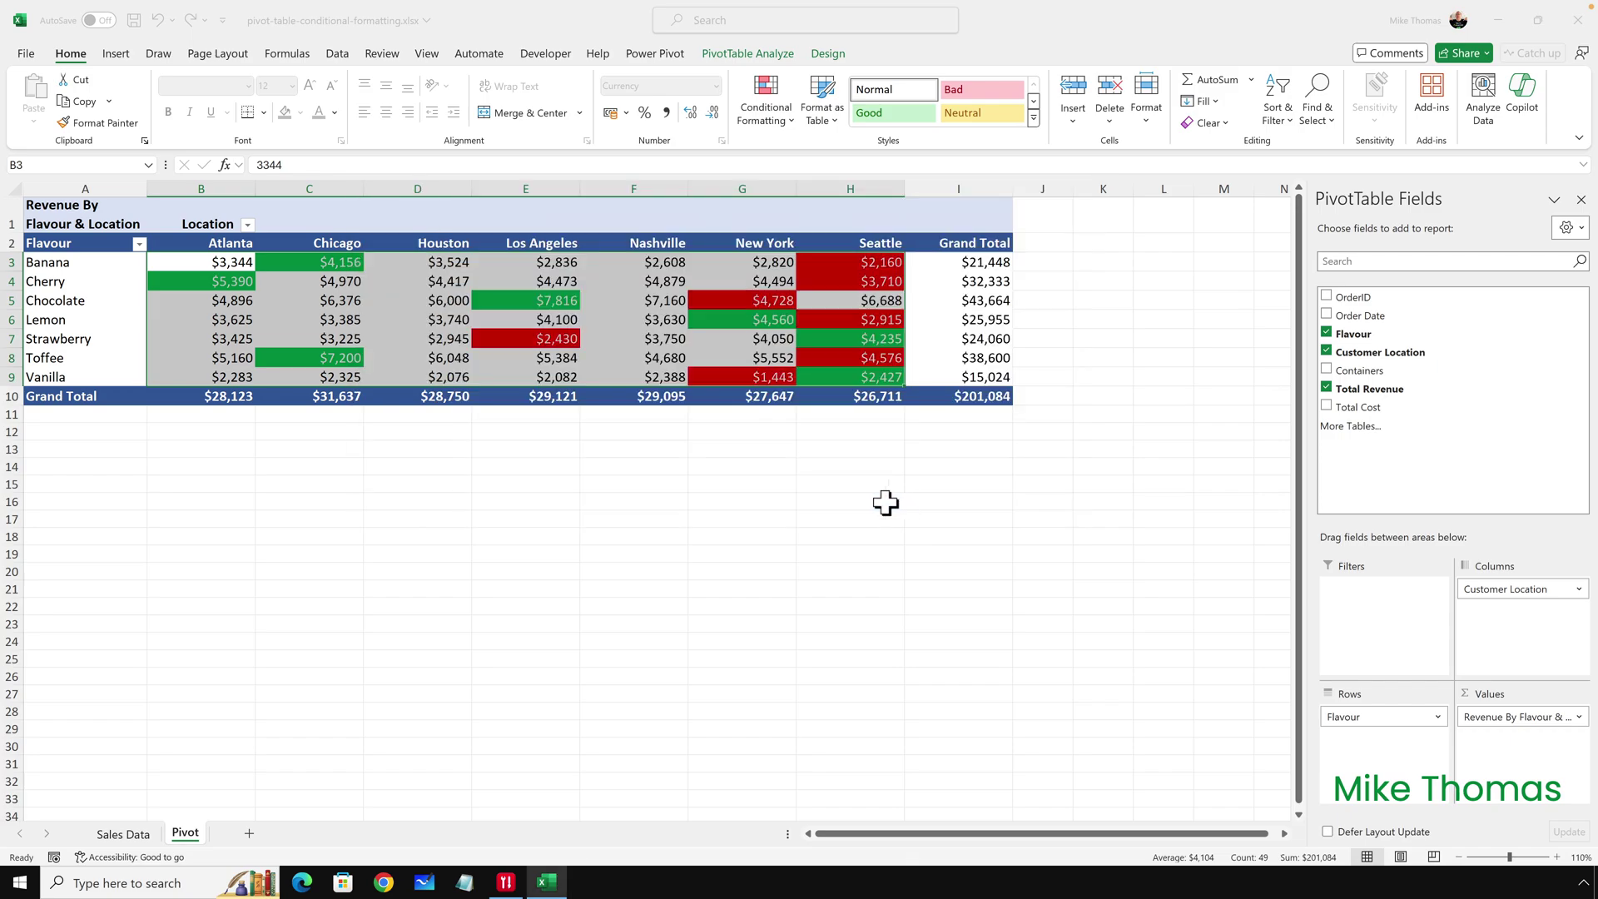
{"action": "left_click", "coordinate": [759, 505]}
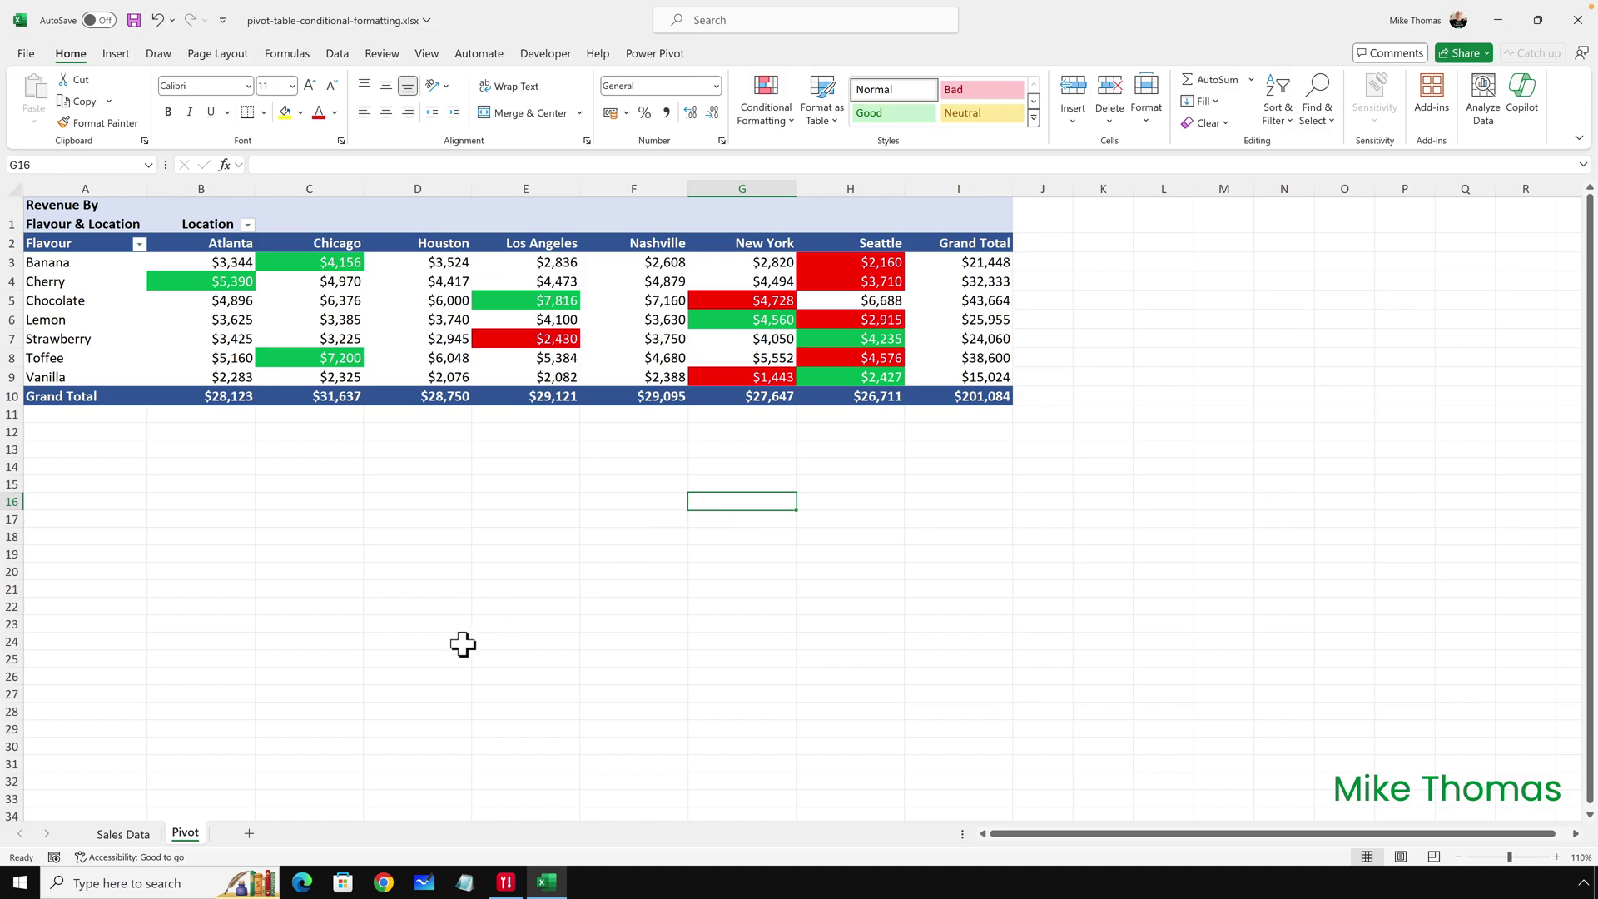
- On the Sales Data sheet, set the Total Revenue of the first Strawberry order for Atlanta (F2) to 5000
{"action": "left_click", "coordinate": [123, 835]}
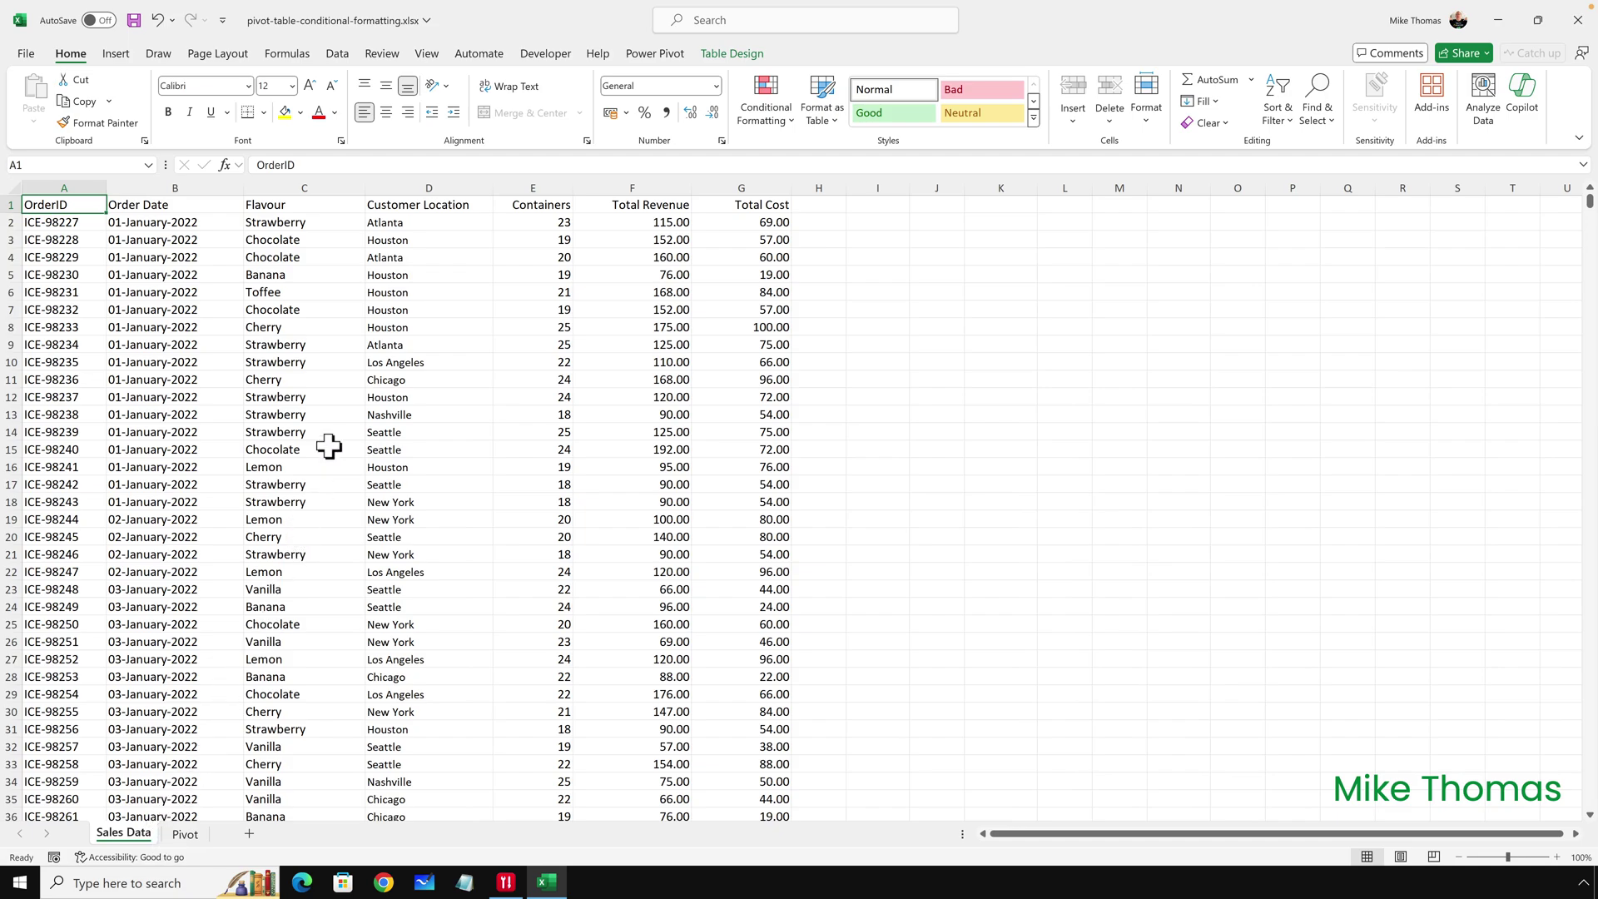
{"action": "left_click", "coordinate": [643, 223]}
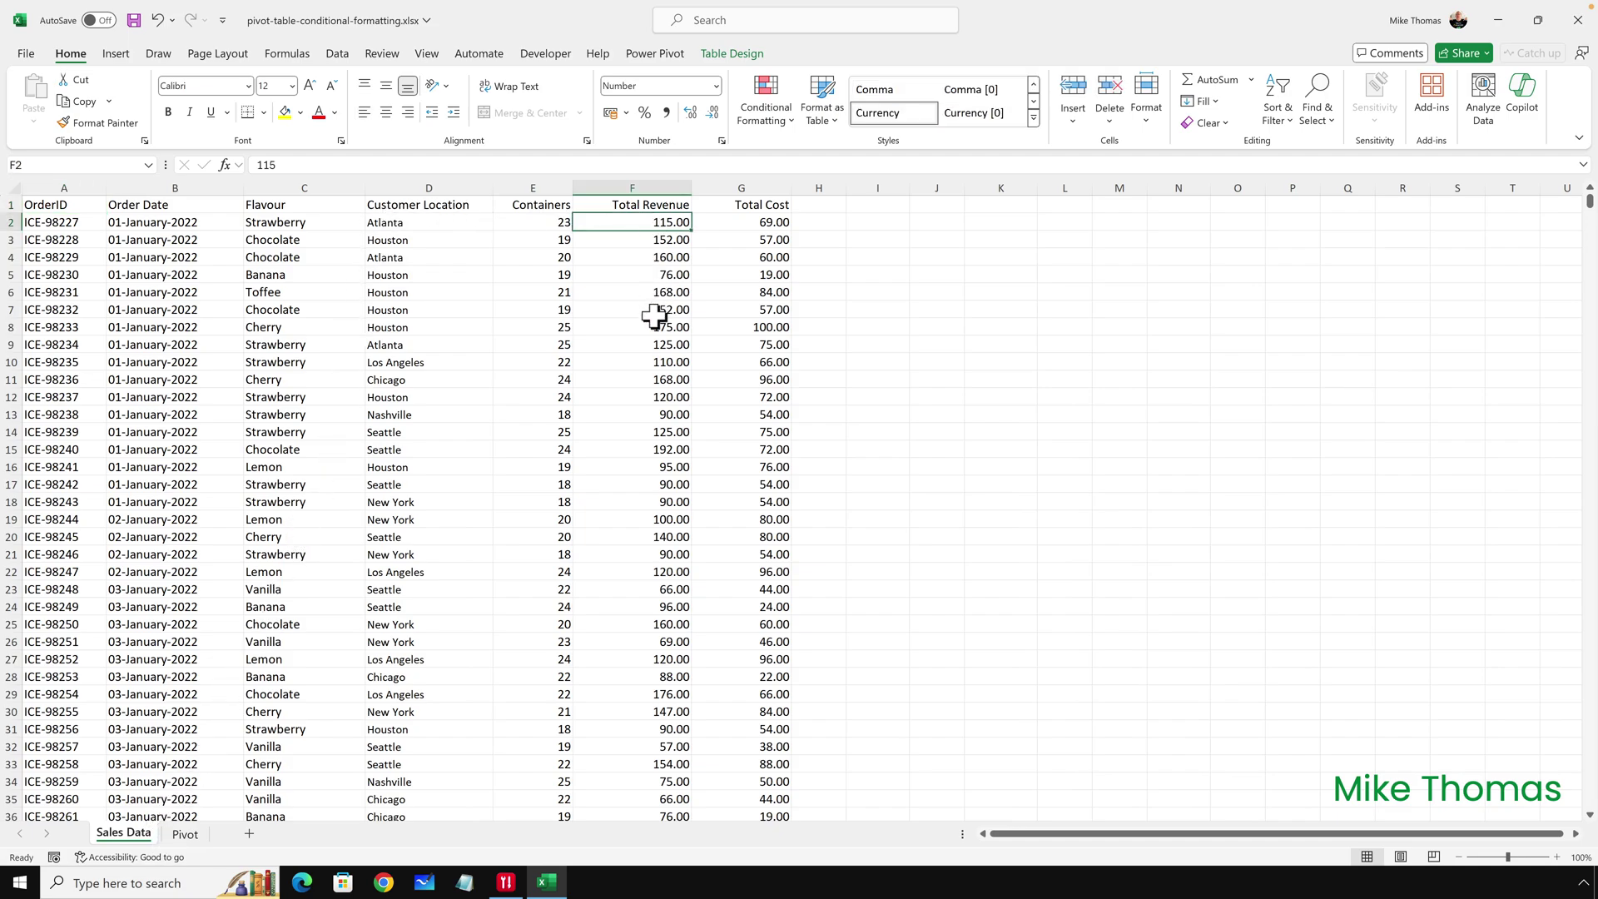
{"action": "type", "text": "5"}
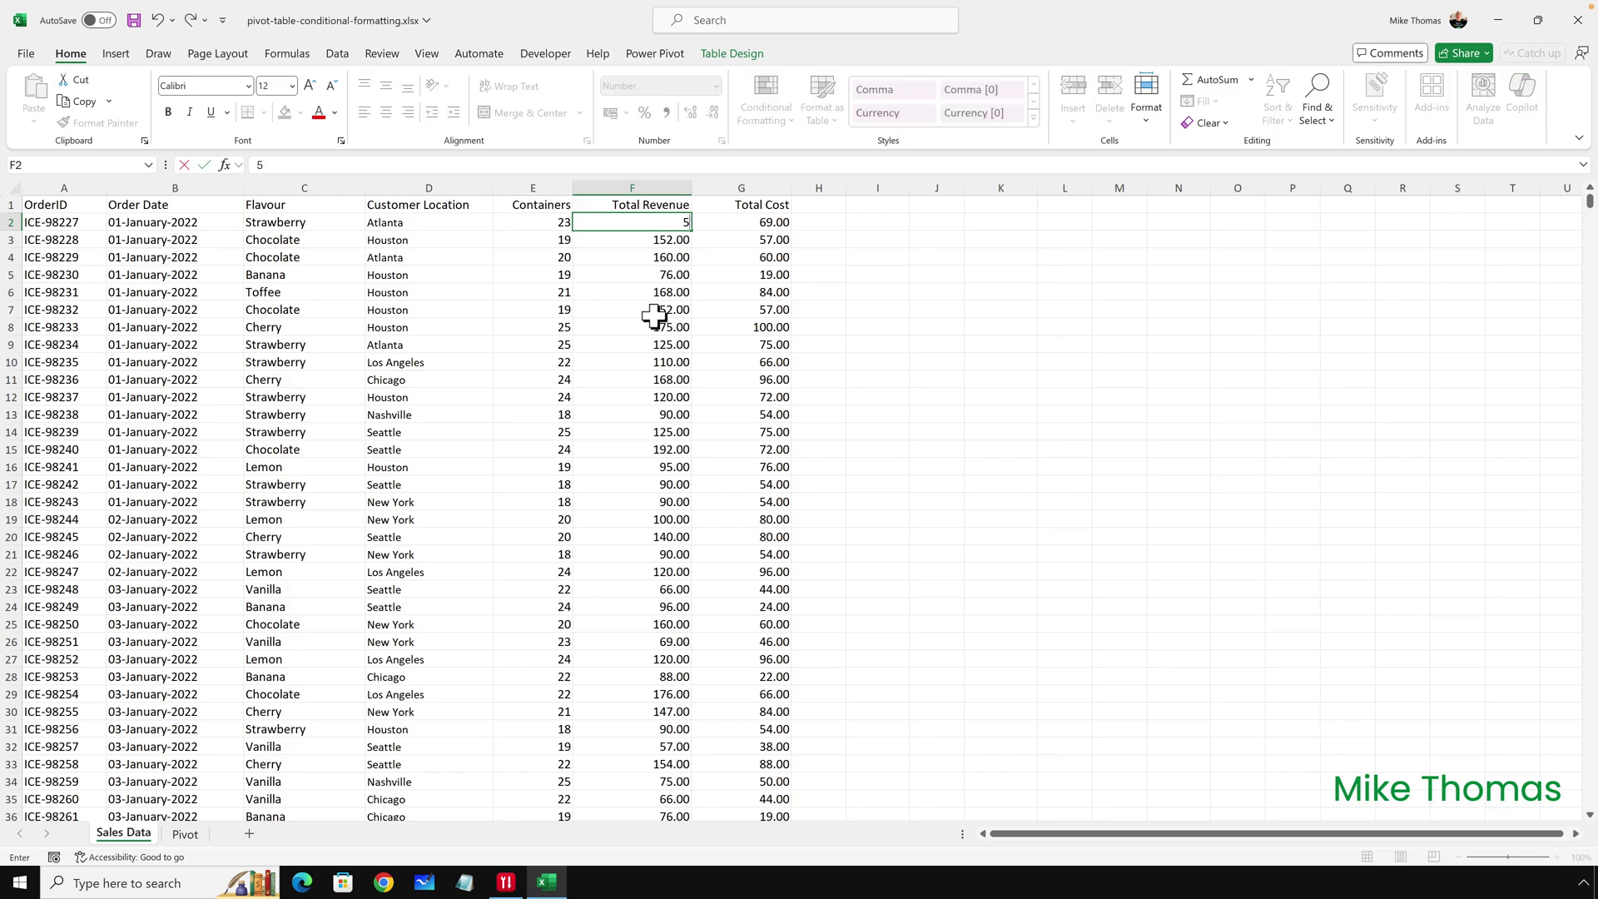
{"action": "type", "text": "000"}
{"action": "key", "text": "ctrl+Return"}
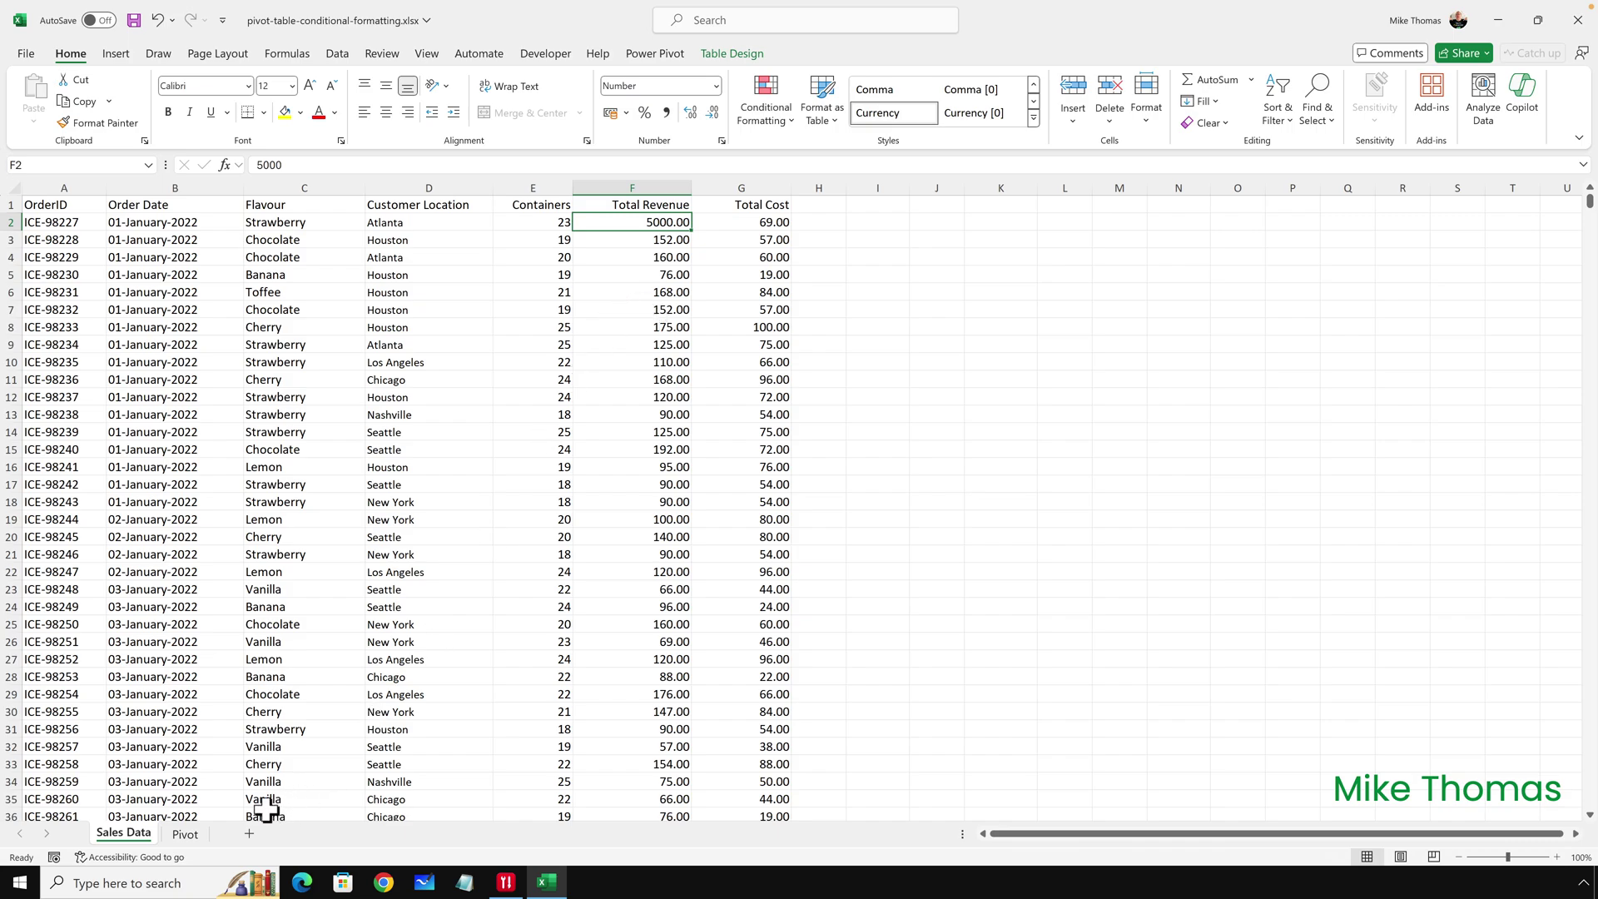
- Return to the Pivot sheet and refresh all data so the pivot table picks up the changed revenue
{"action": "left_click", "coordinate": [185, 834]}
{"action": "left_click", "coordinate": [293, 642]}
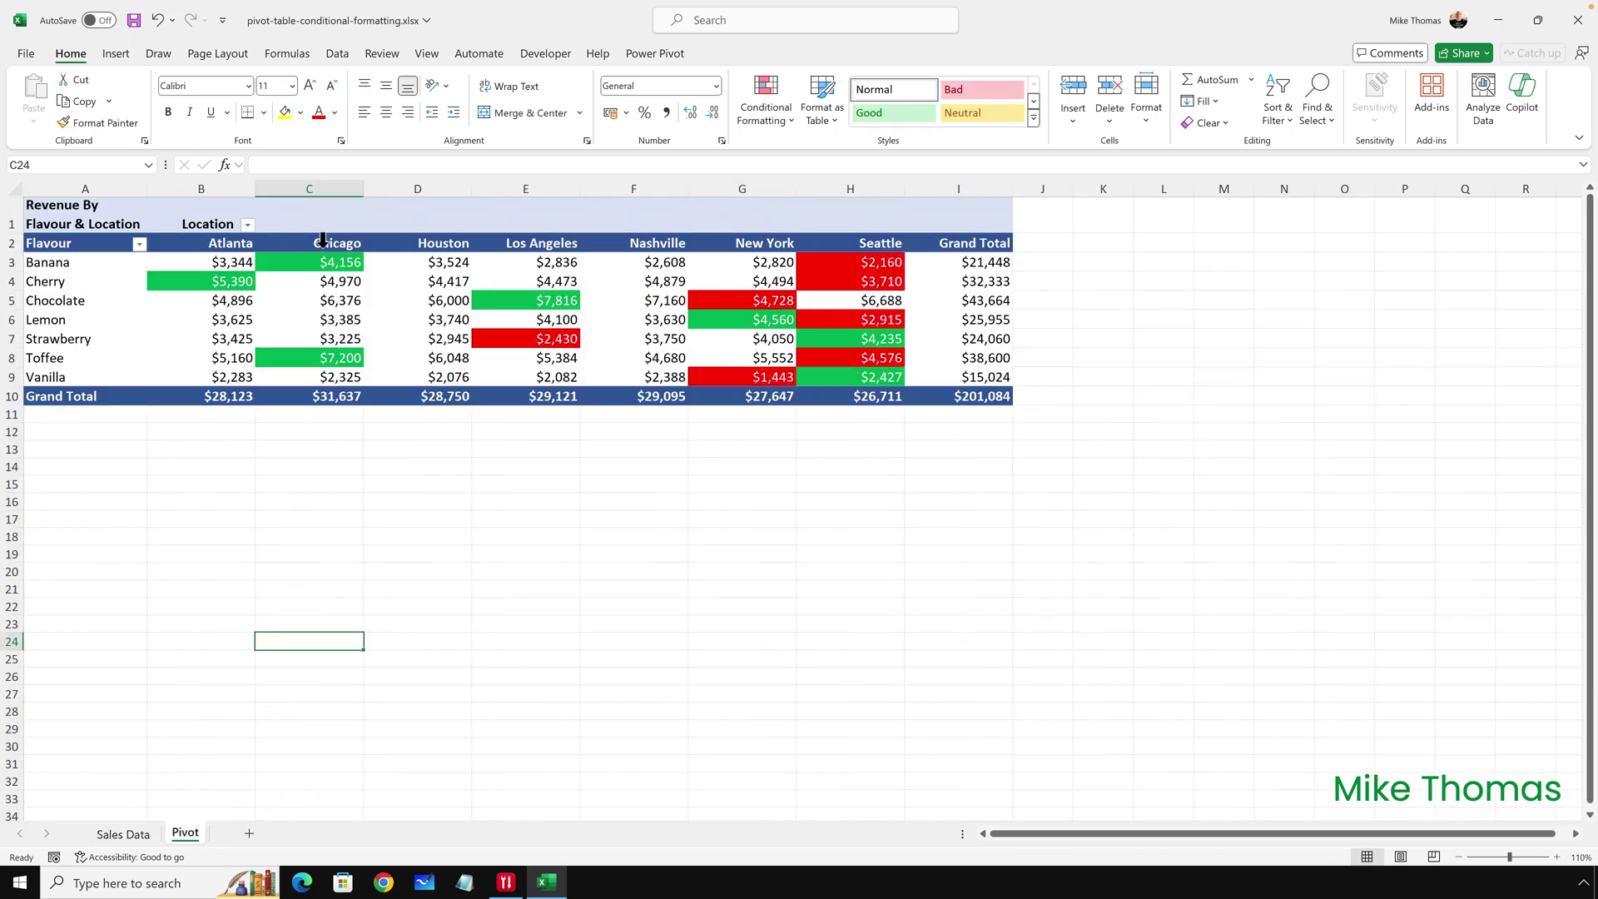
{"action": "left_click", "coordinate": [339, 54]}
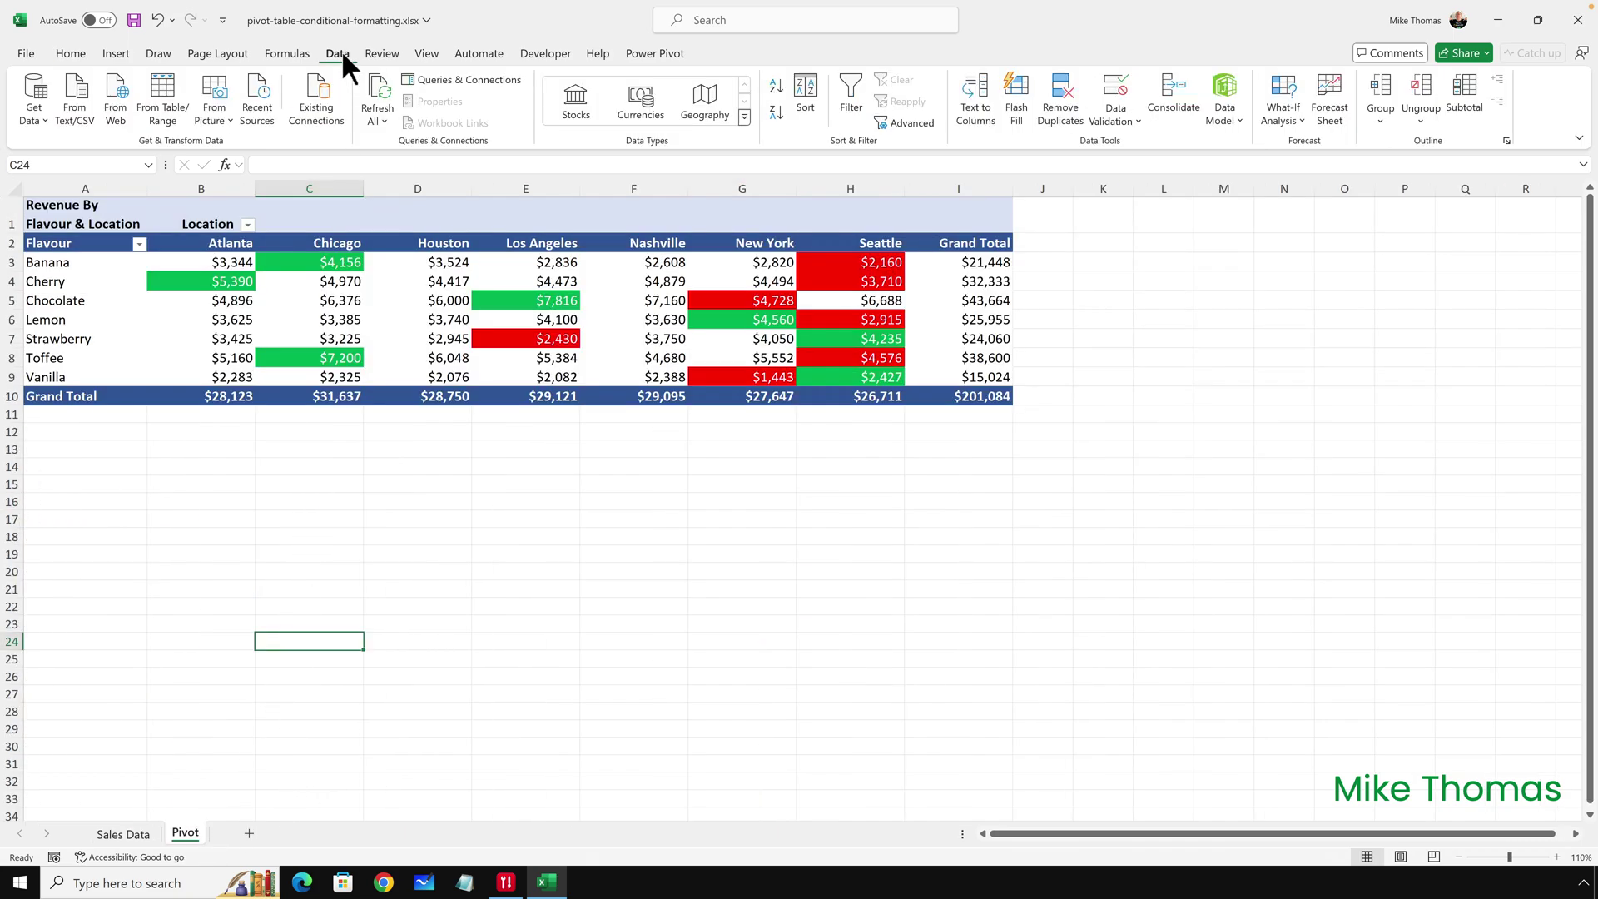
{"action": "left_click", "coordinate": [381, 78]}
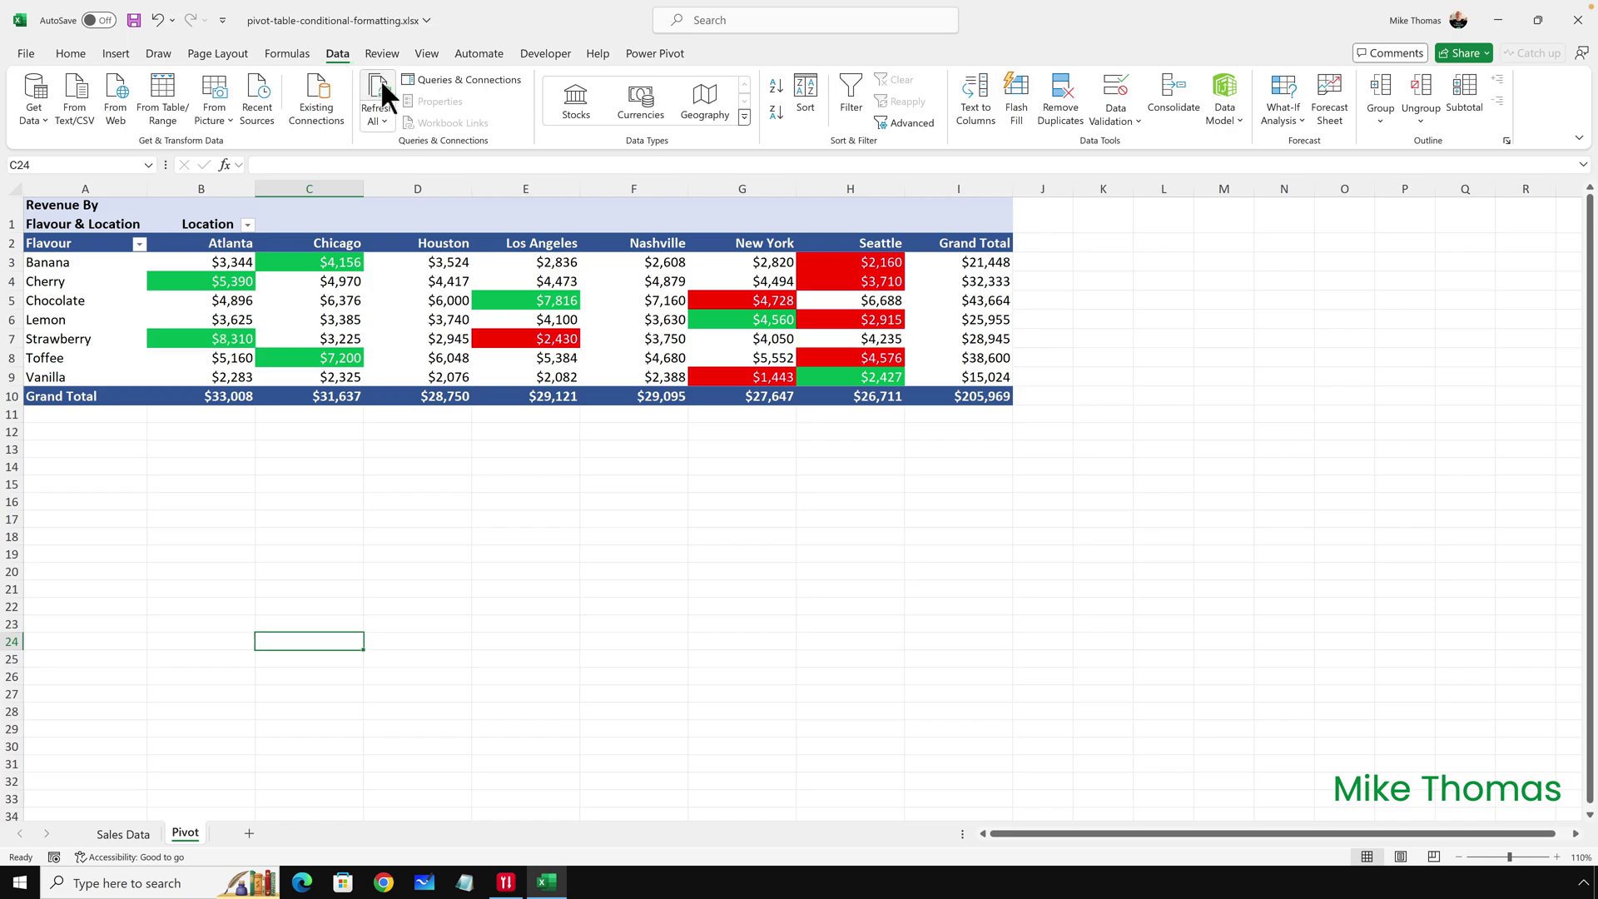